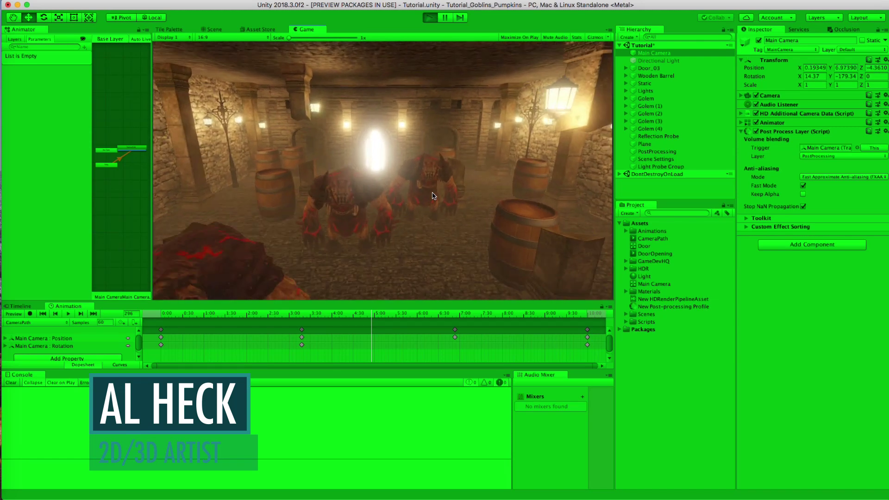
left_click(579, 38)
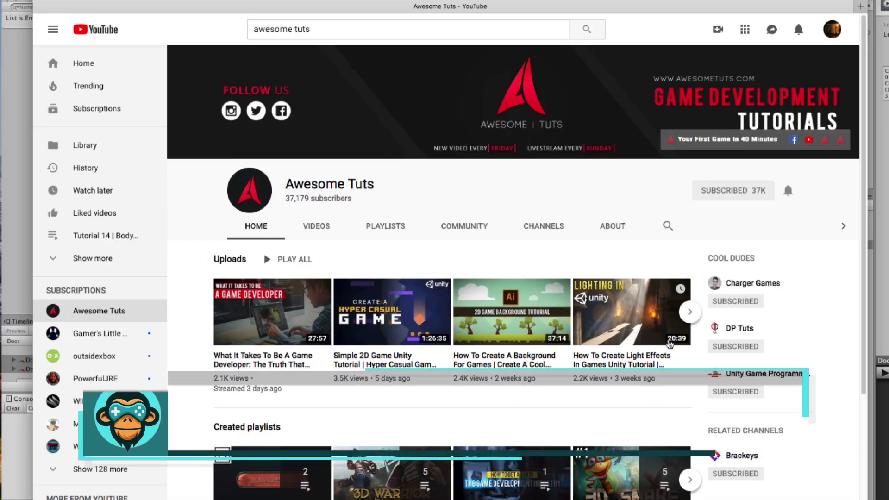
Browse the playlists of the Awesome Tuts YouTube channel for the Pumpkins & Golems 3D game series
scroll(380, 178, "down", 3)
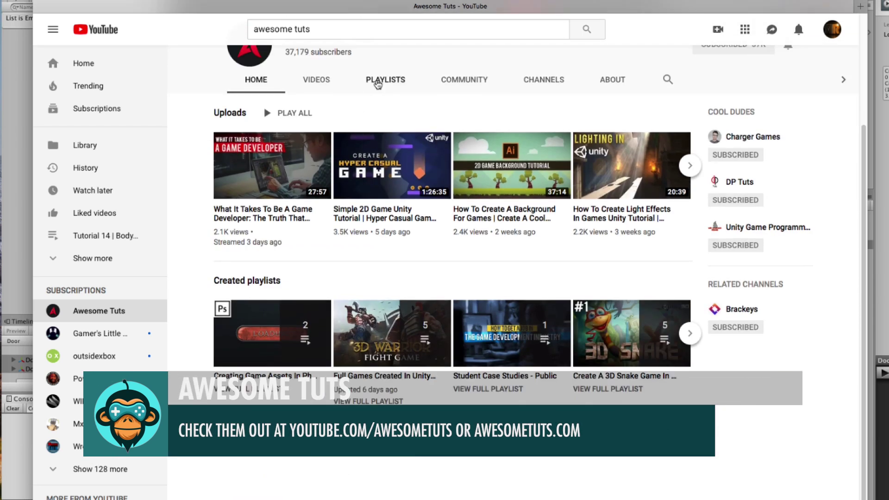
left_click(377, 81)
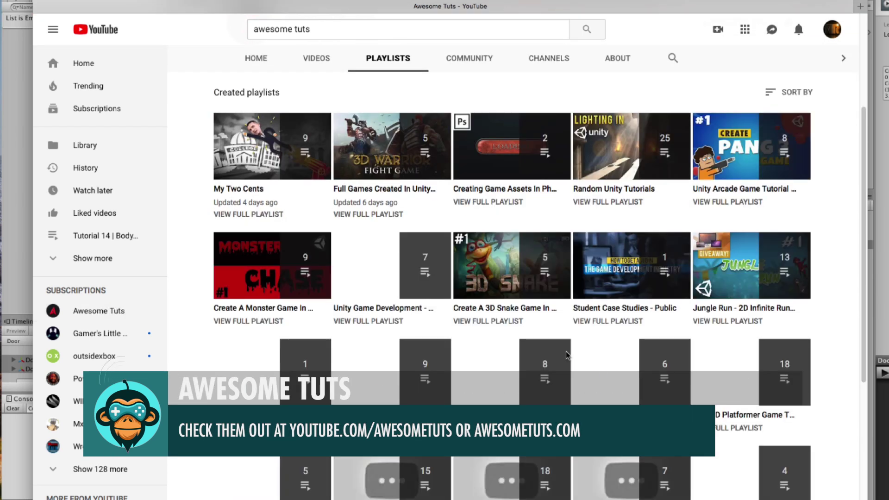
scroll(566, 355, "down", 3)
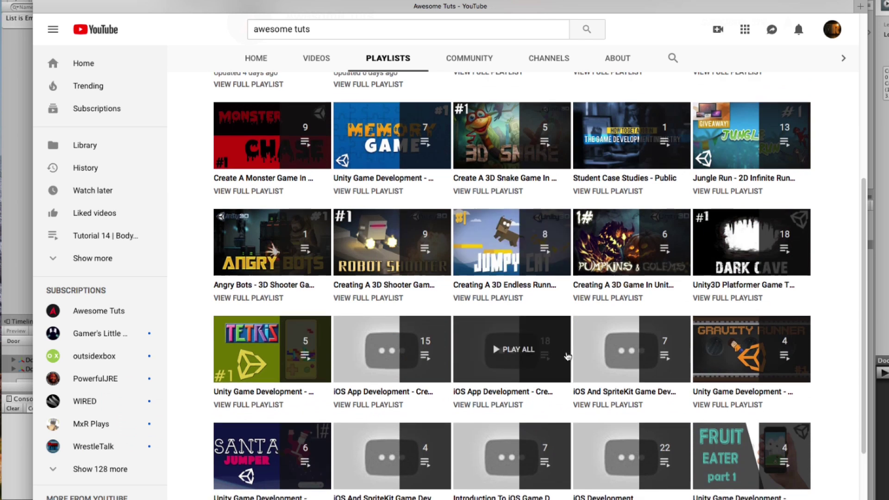
scroll(567, 356, "down", 2)
left_click(632, 166)
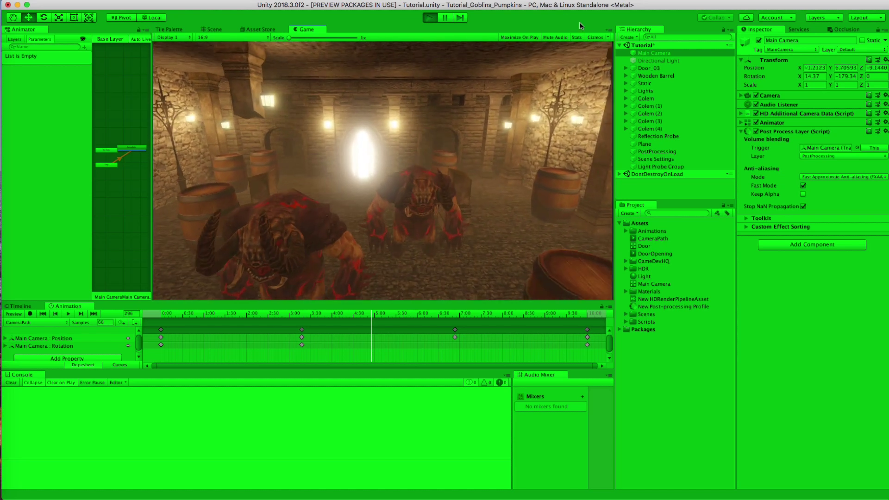
left_click(578, 37)
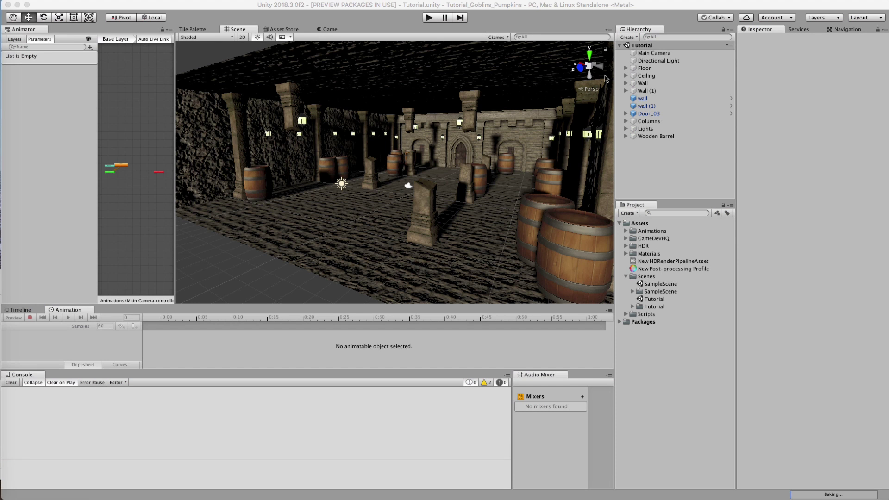
Create a Scene Settings rendering object and place it directly below Main Camera in the scene hierarchy
left_click(628, 37)
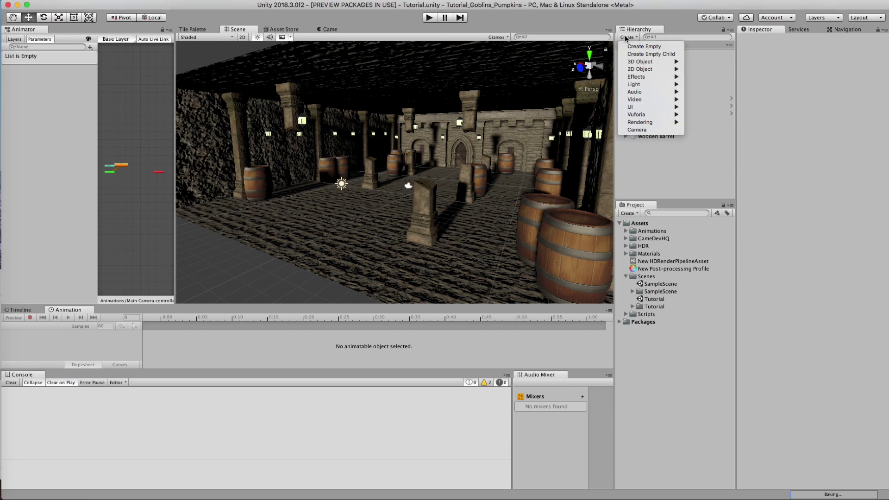
mouse_move(641, 123)
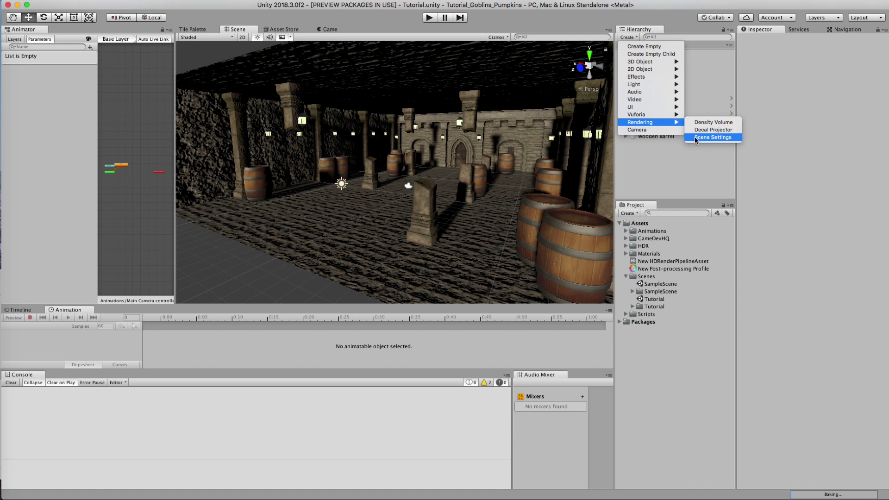
left_click(721, 138)
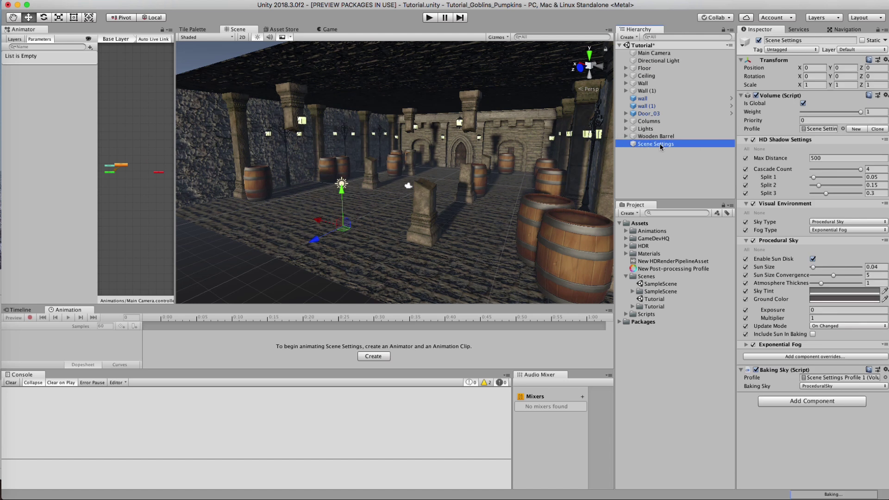
left_click_drag(660, 145, 667, 58)
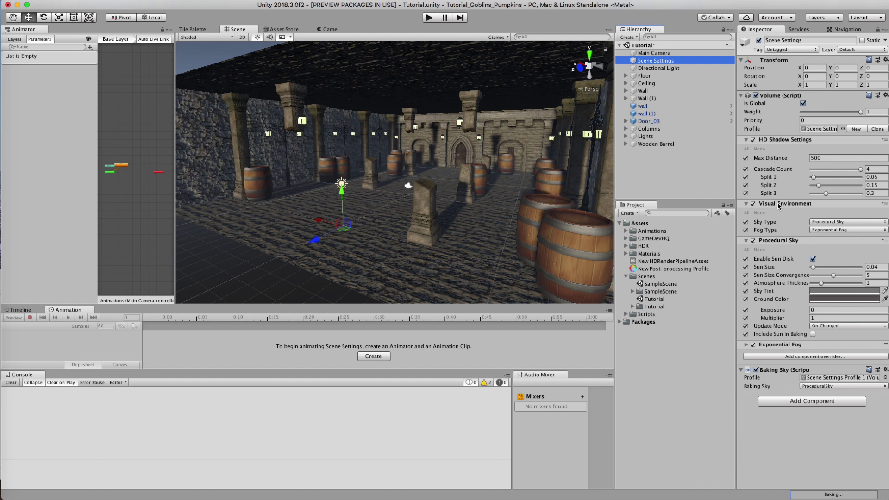
Check the available fog types and set the Visual Environment's sky type to HDRI Sky
left_click(828, 225)
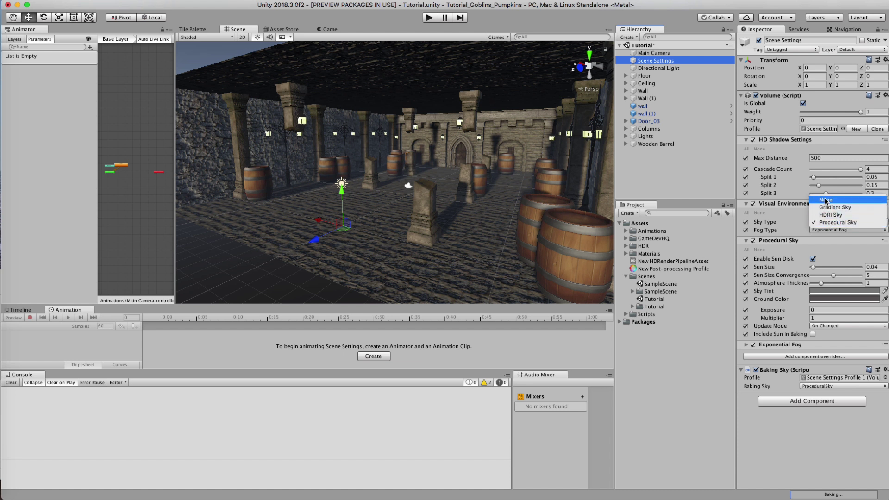
left_click(842, 230)
left_click(842, 230)
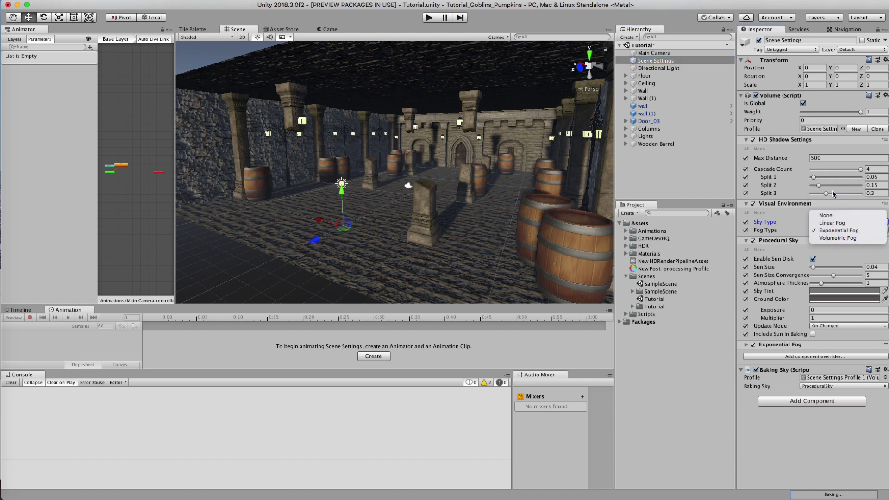
key("Escape")
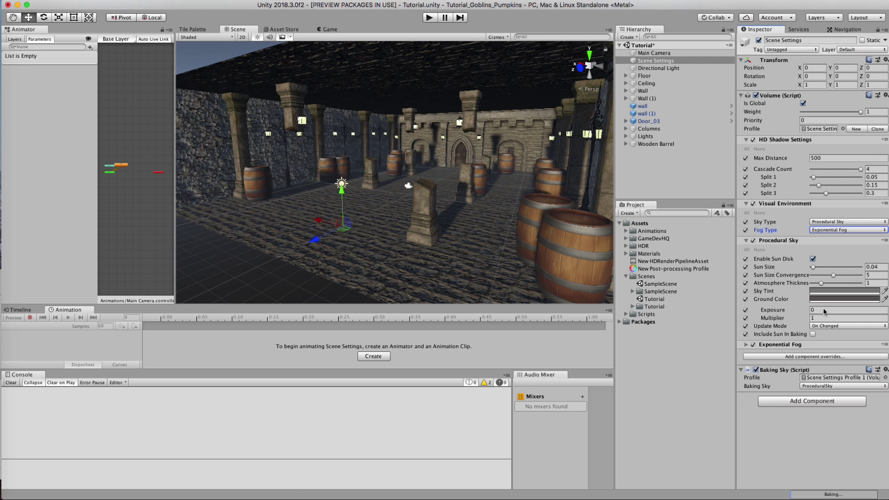
left_click(833, 222)
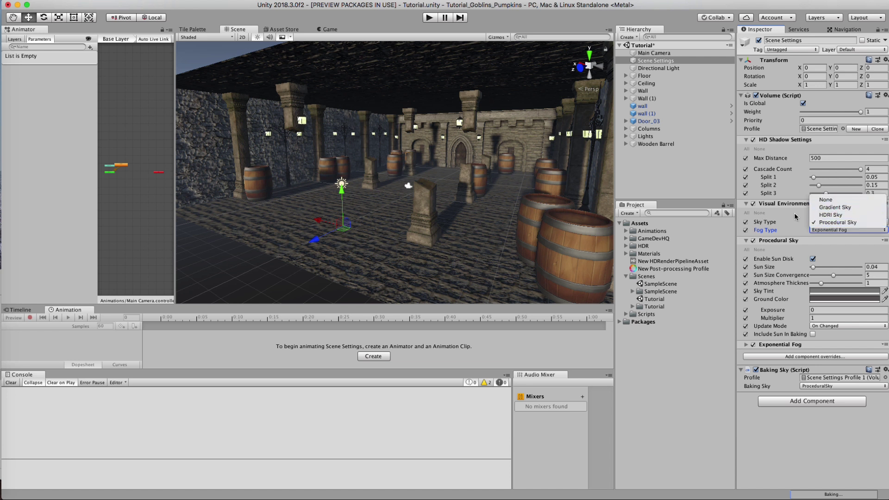
left_click(821, 214)
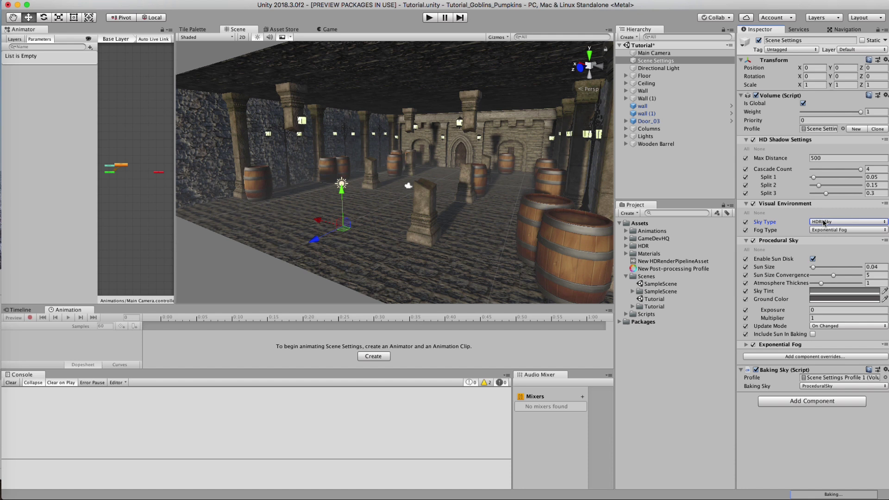
Add an HDRI Sky override to the Scene Settings volume and enable its Hdri Sky and Sky Intensity Mode properties
left_click_drag(474, 236, 456, 180, "alt")
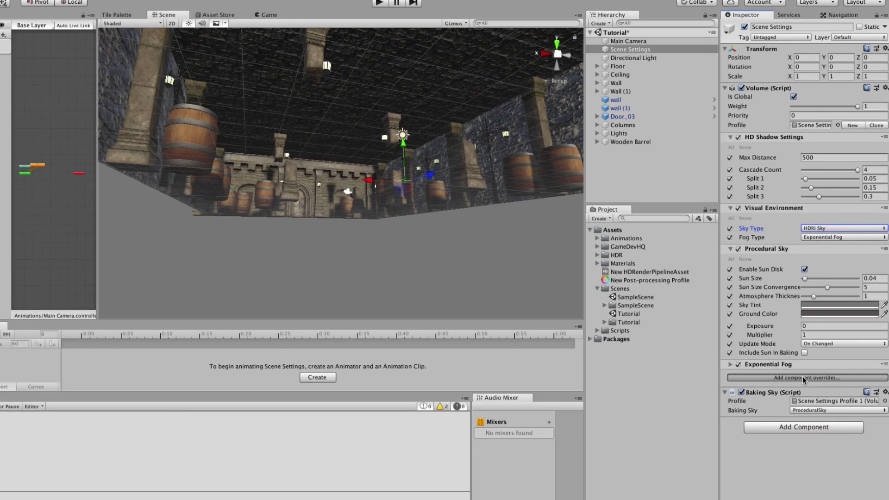
left_click(812, 357)
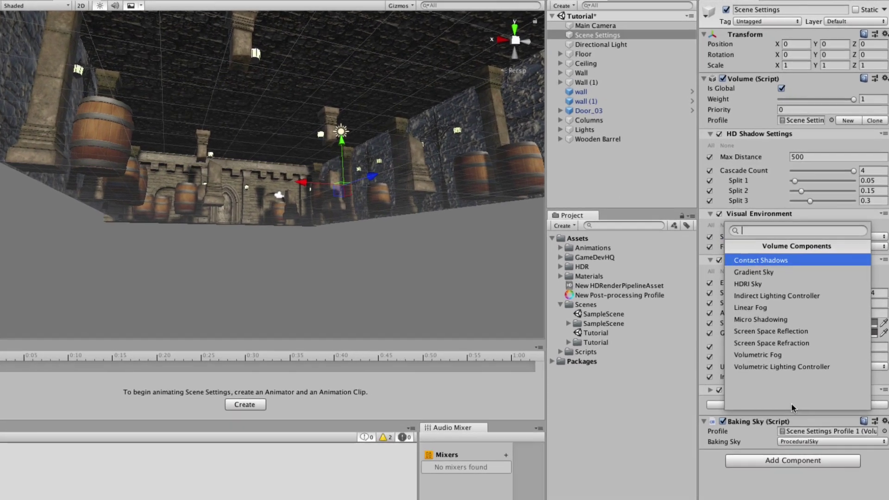
left_click(766, 284)
left_click(710, 424)
left_click(709, 437)
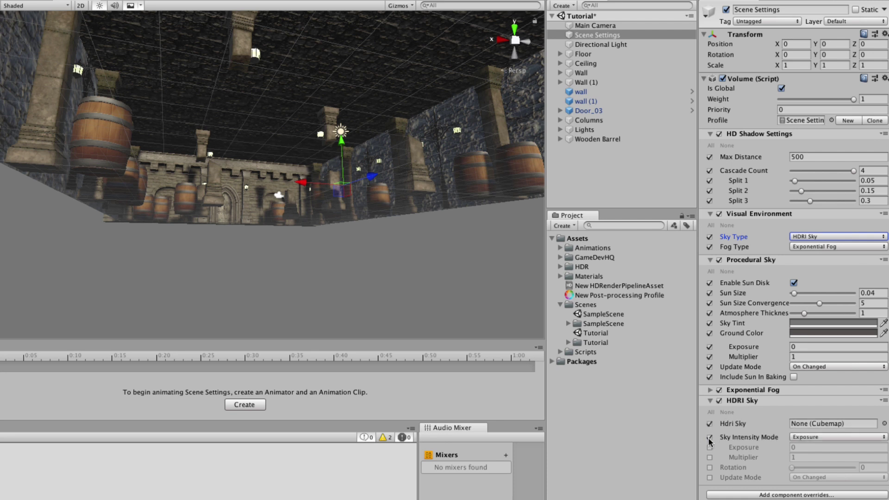
Enable the HDRI Sky override's exposure and raise it to 1.76
left_click(710, 447)
left_click(776, 448)
left_click_drag(777, 447, 808, 449)
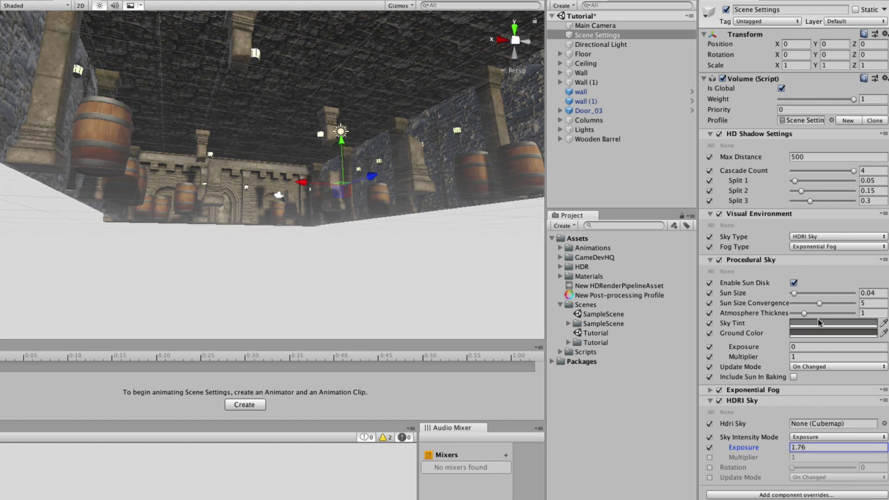
Disable the HDRI Sky override, view the whole room from outside and check the sky type options
left_click(808, 237)
left_click(723, 407)
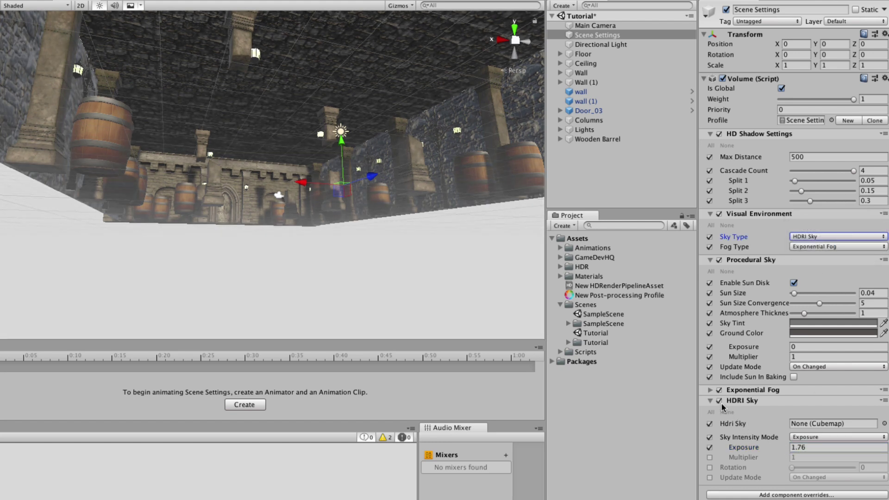
left_click(719, 401)
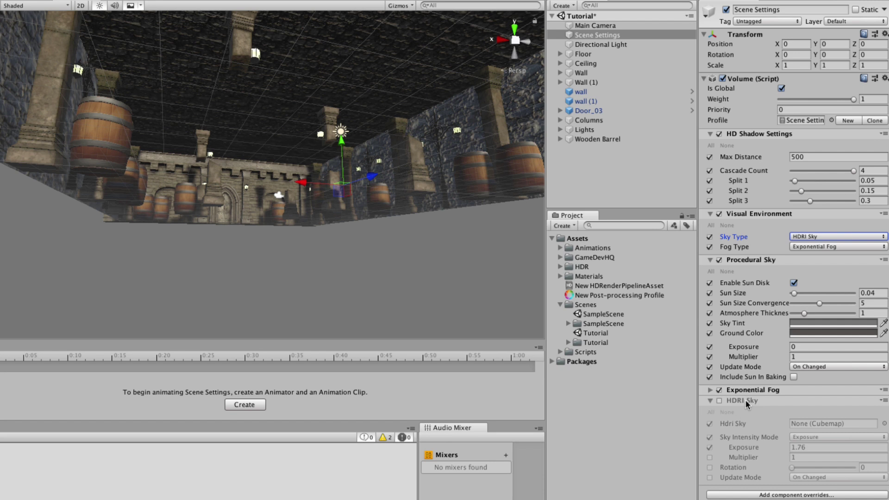
left_click_drag(213, 158, 327, 192, "alt")
scroll(324, 154, "down", 5)
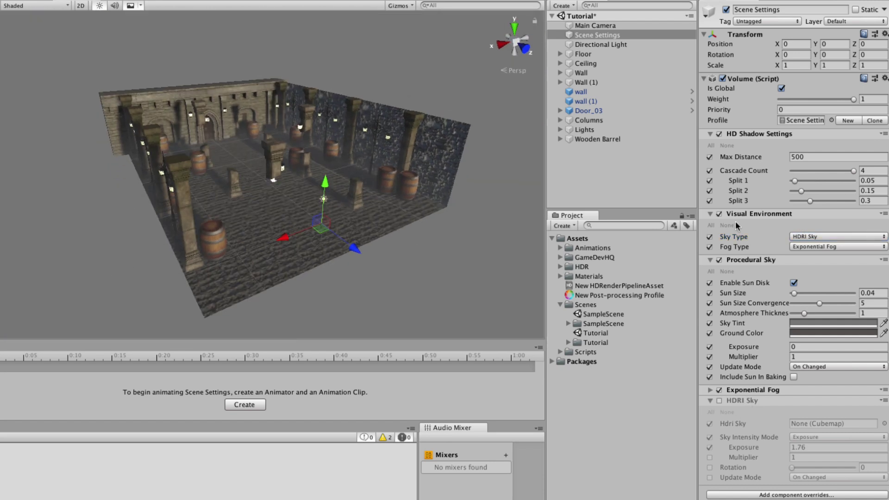
left_click(810, 238)
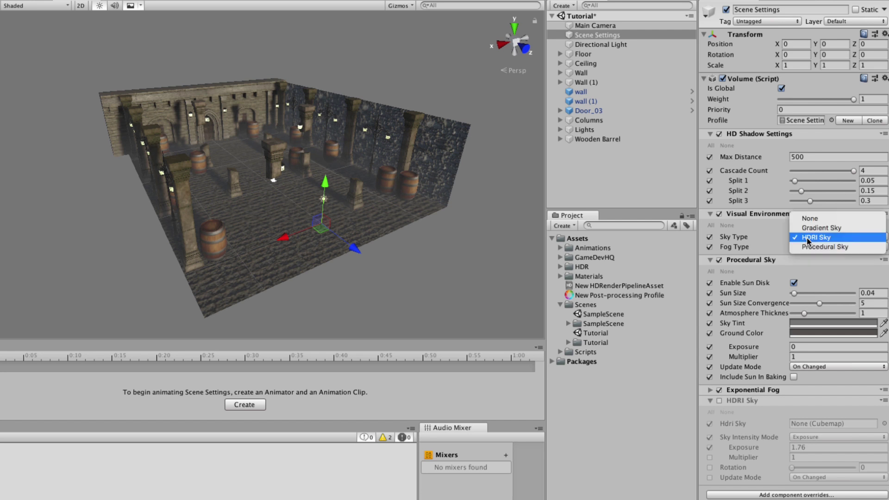
left_click(777, 237)
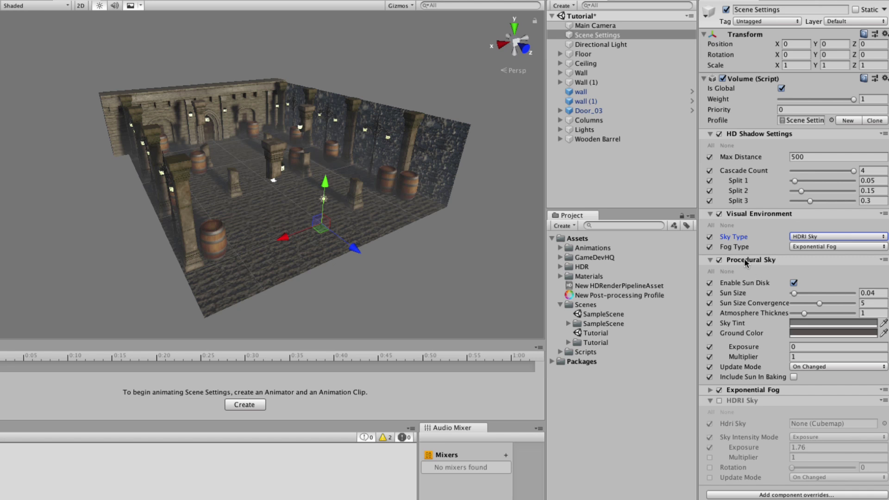
Disable the Procedural Sky override and collapse its settings
left_click(800, 237)
left_click(725, 261)
left_click(718, 260)
left_click(719, 260)
left_click(719, 260)
left_click(711, 260)
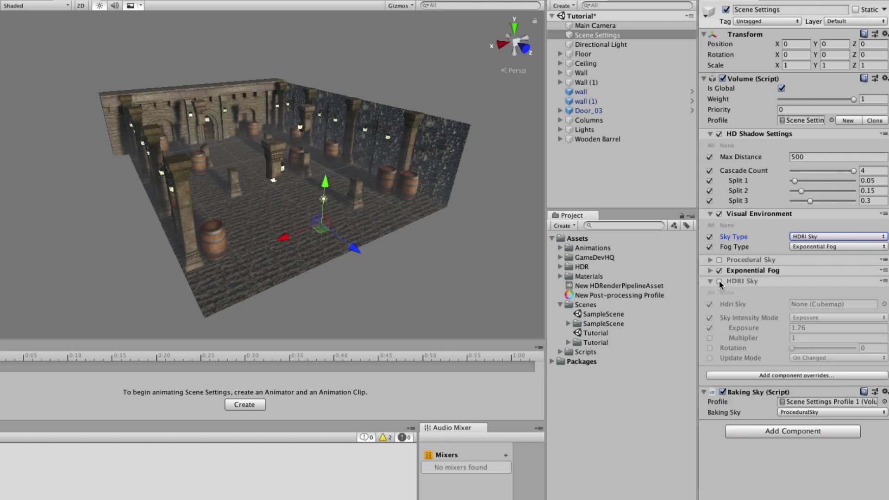
Re-enable the HDRI Sky override and leave its settings expanded
left_click(719, 281)
left_click(738, 282)
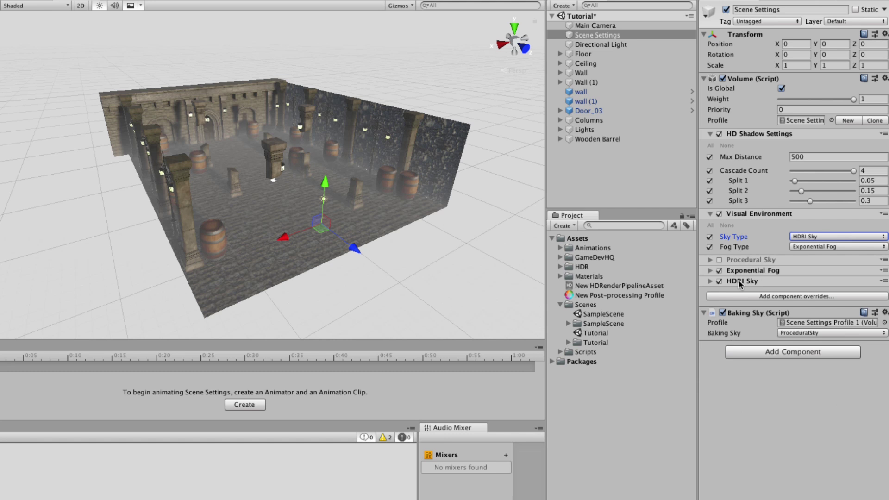
left_click(726, 282)
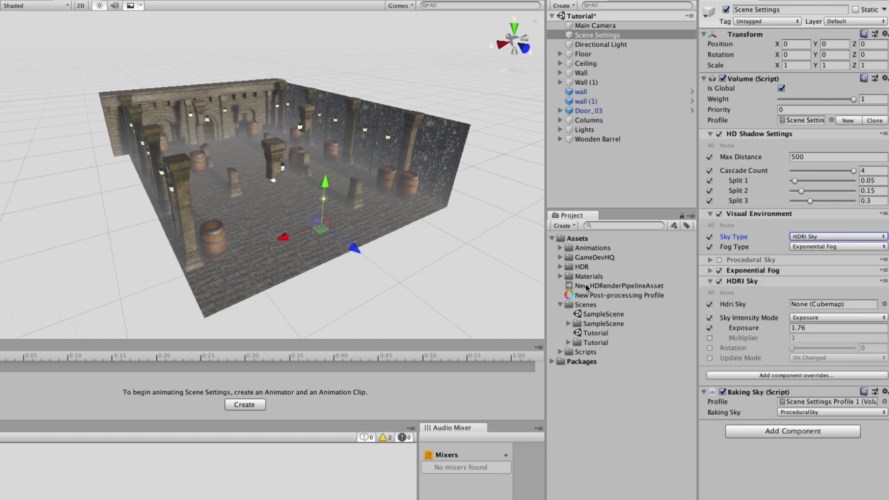
Expand the project's HDR folder
left_click(580, 267)
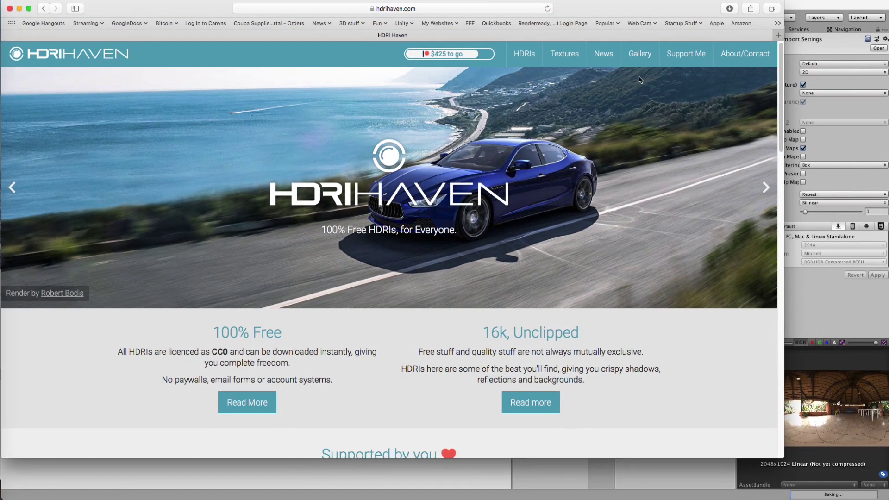
On the HDRI Haven website, view the About/Contact page and browse the Skies category of HDRIs
left_click(745, 51)
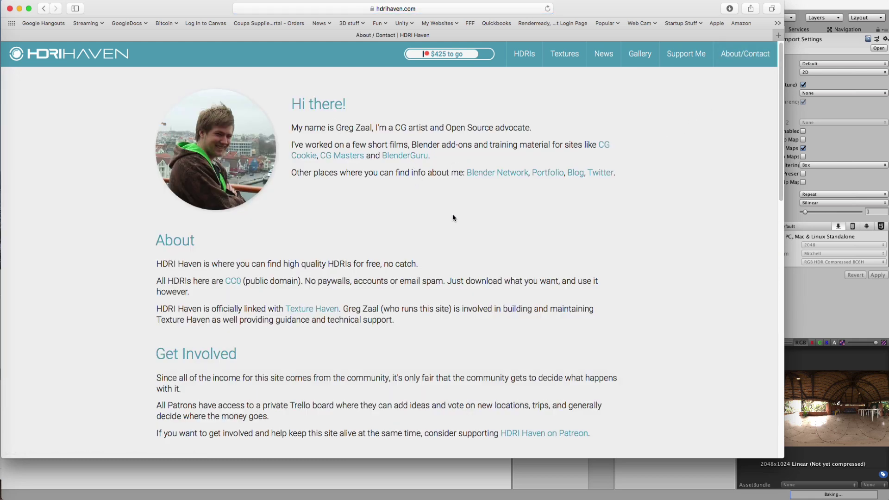
left_click(526, 55)
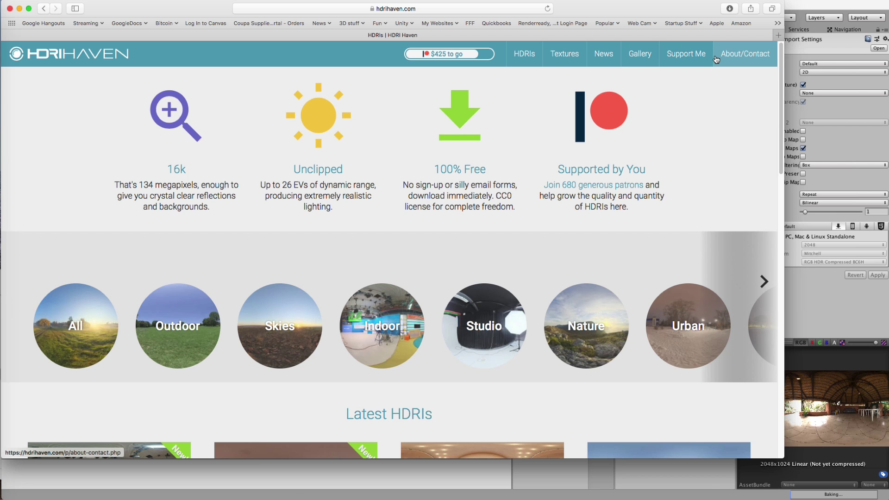
left_click(279, 326)
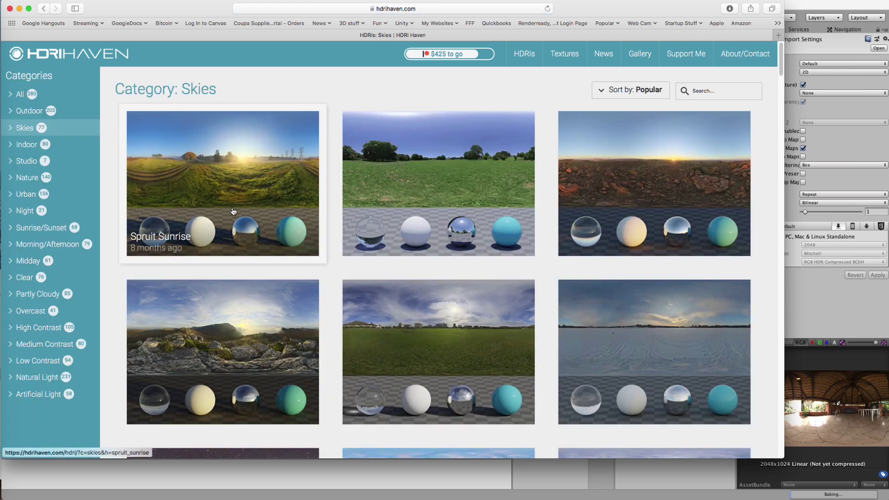
left_click(548, 222)
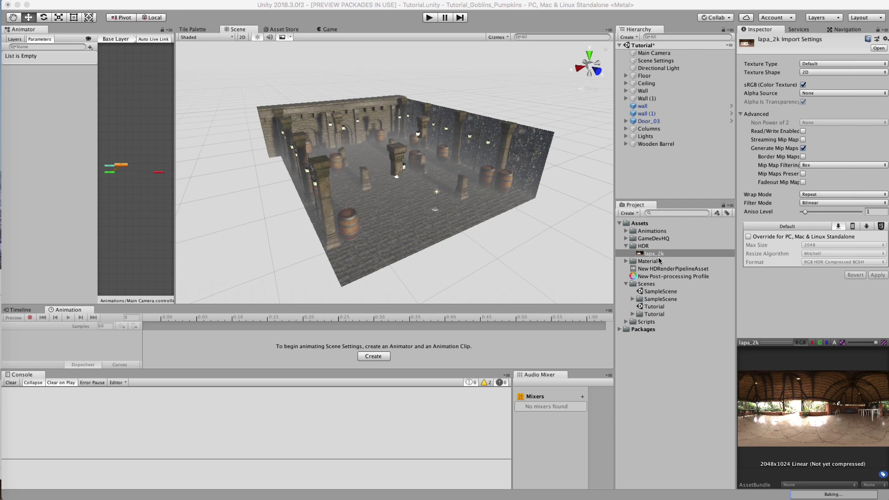
Try to assign the lapa_2k texture from the HDR folder to the Hdri Sky property of Scene Settings
left_click(658, 256)
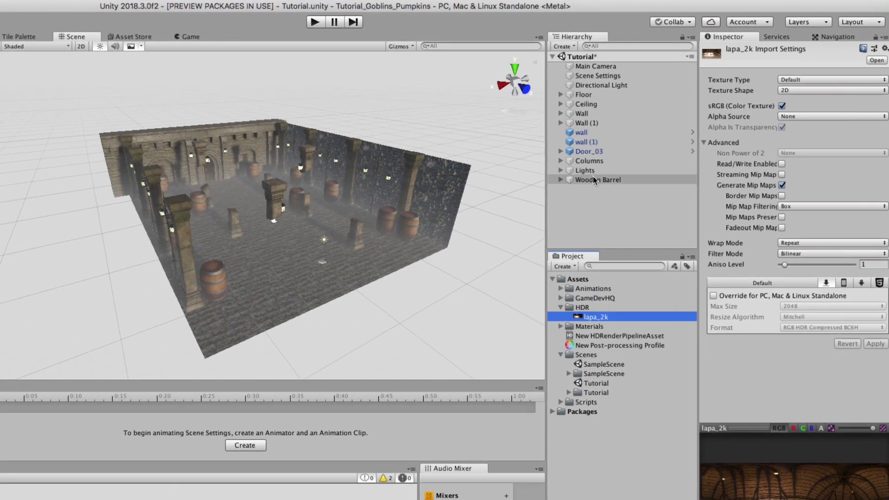
left_click(585, 77)
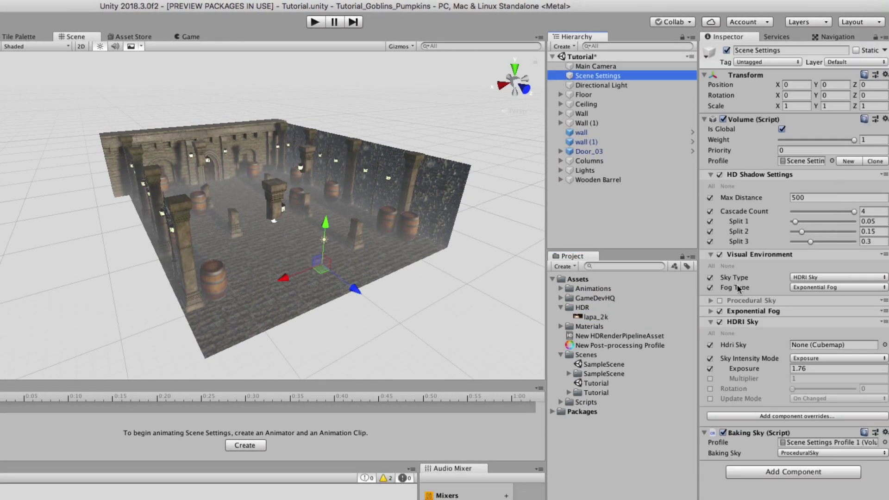
left_click_drag(593, 316, 813, 346)
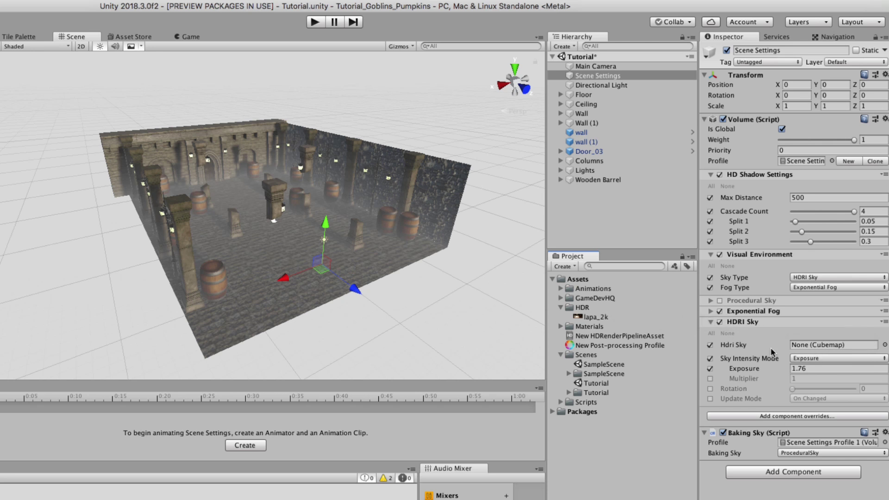
Set the lapa_2k texture's shape to Cube in its import settings and apply the change
left_click(603, 317)
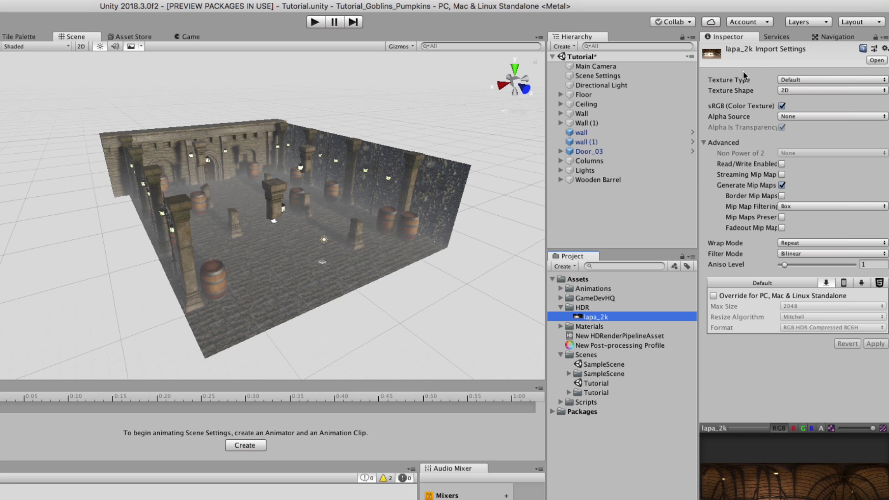
left_click(781, 80)
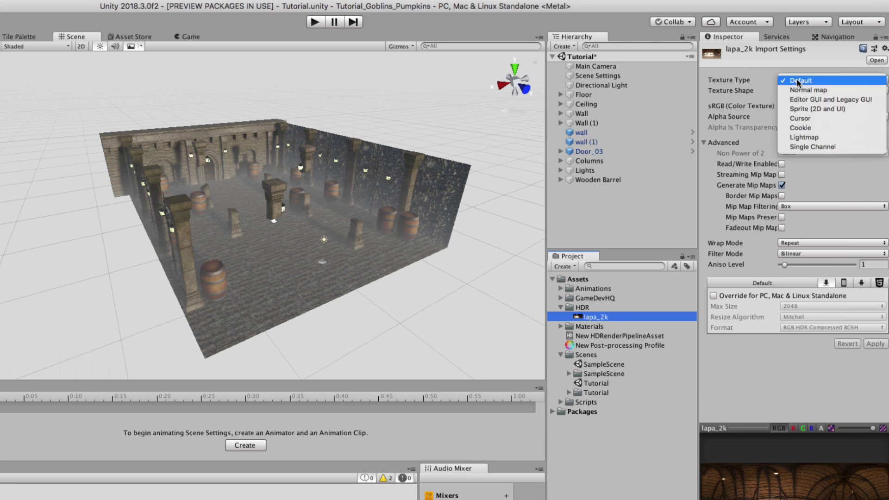
left_click(754, 77)
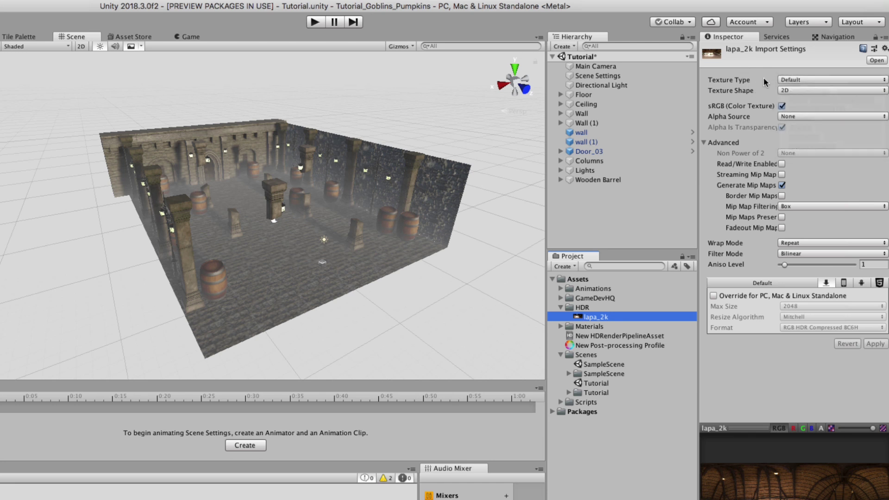
left_click(809, 91)
left_click(809, 99)
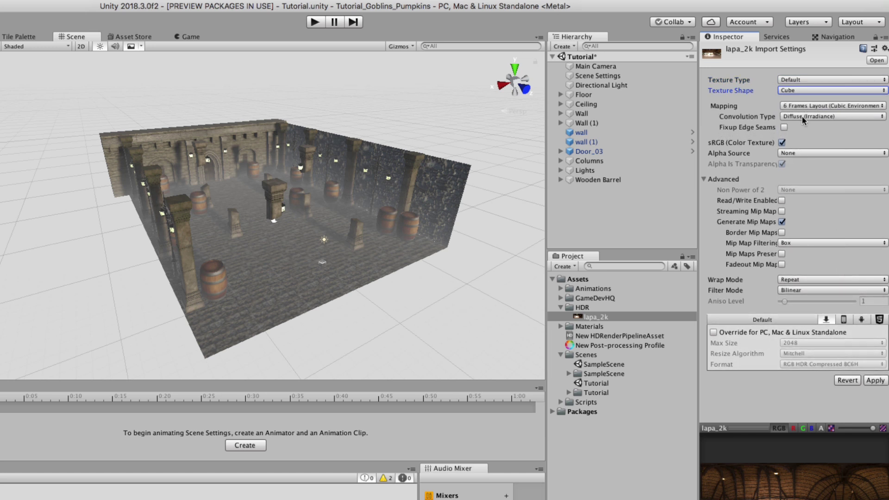
left_click(874, 381)
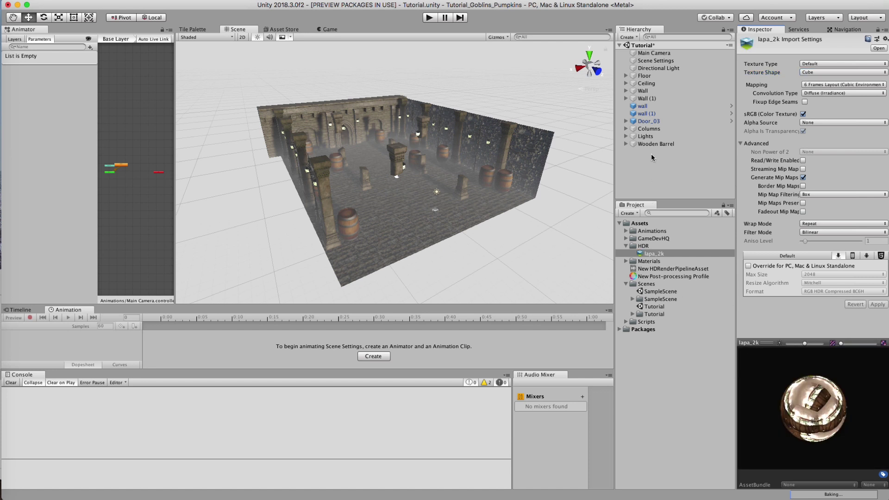
Assign the lapa_2k cubemap to the Hdri Sky property of Scene Settings and lower the sky exposure
left_click(659, 60)
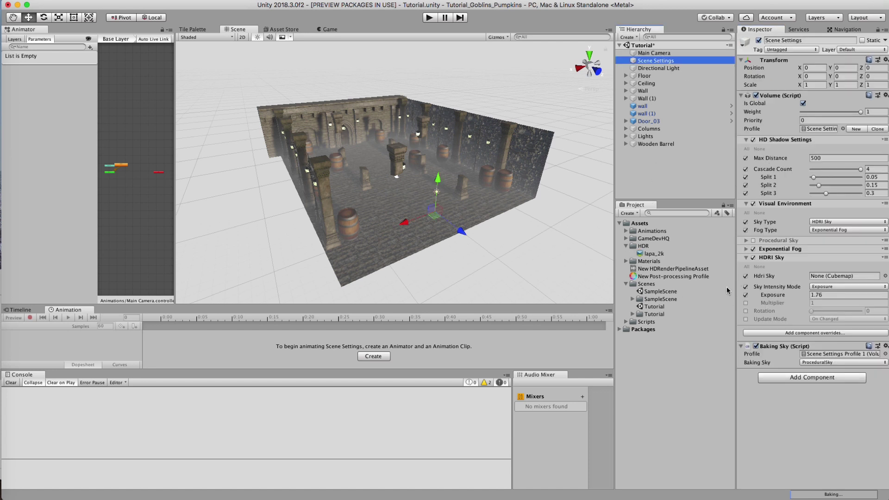
left_click_drag(654, 254, 820, 278)
left_click_drag(452, 171, 555, 153, "alt")
left_click_drag(772, 297, 661, 295)
left_click_drag(481, 152, 546, 156, "alt")
right_click_drag(546, 155, 602, 158, "alt")
Disable the Directional Light and set the HDRI Sky exposure of Scene Settings to -2.37
left_click(717, 69)
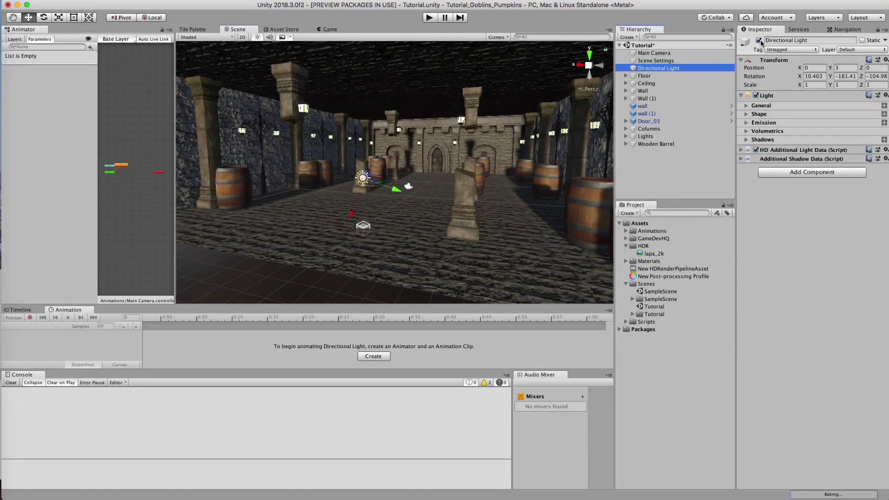
left_click(759, 41)
left_click(656, 60)
left_click_drag(773, 297, 808, 294)
left_click_drag(500, 203, 388, 203, "alt")
right_click_drag(388, 203, 600, 219, "alt")
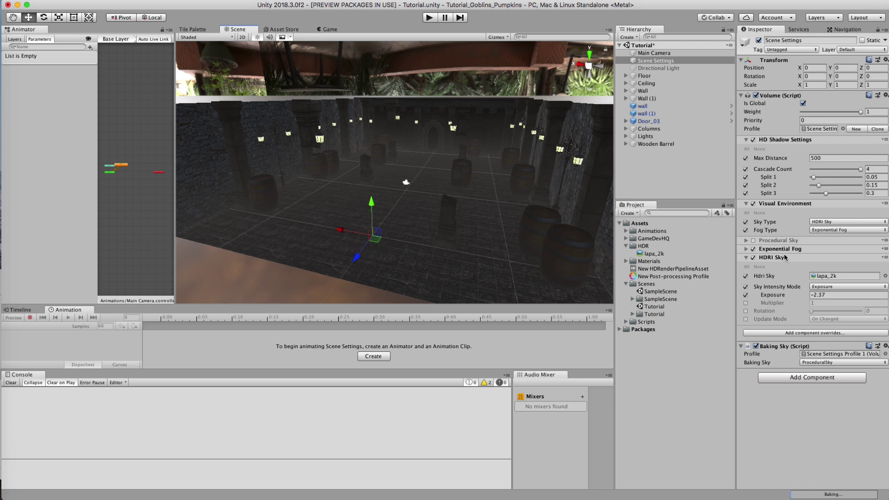
Try adjusting the Exponential Fog settings of Scene Settings, then collapse the override
left_click(805, 249)
right_click_drag(365, 189, 416, 178, "alt")
left_click_drag(765, 279, 728, 272)
left_click(780, 249)
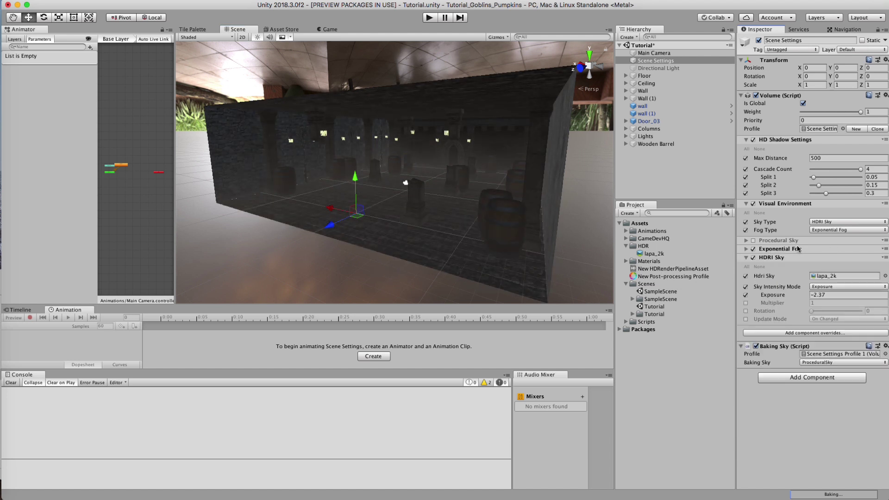
Set the Visual Environment's fog type to Linear Fog and disable the Exponential Fog override
left_click(837, 228)
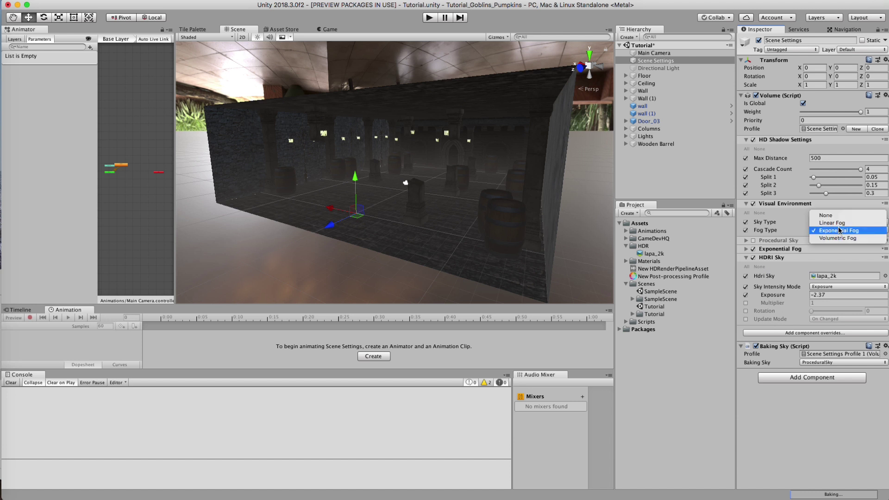
left_click(837, 223)
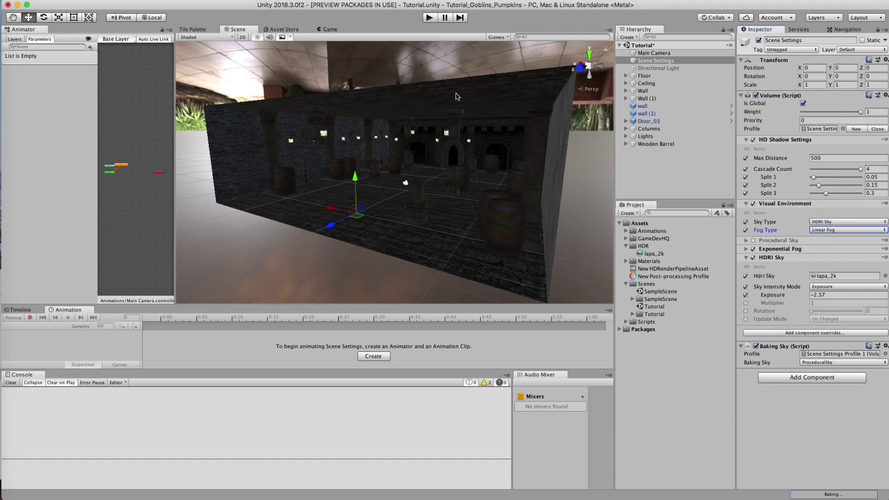
left_click(753, 249)
Add a Linear Fog override to the Scene Settings volume and enable all of its properties, from Density through Mip Fog Max Mip
left_click(801, 333)
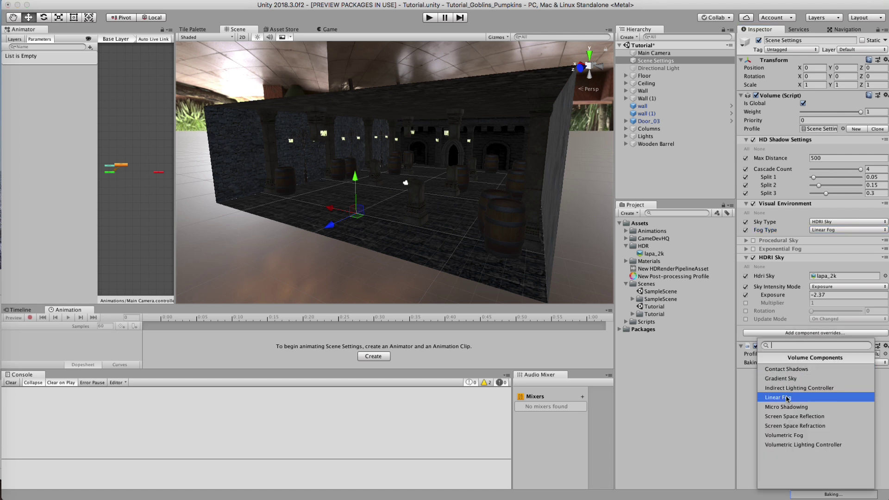
left_click(787, 397)
left_click(745, 348)
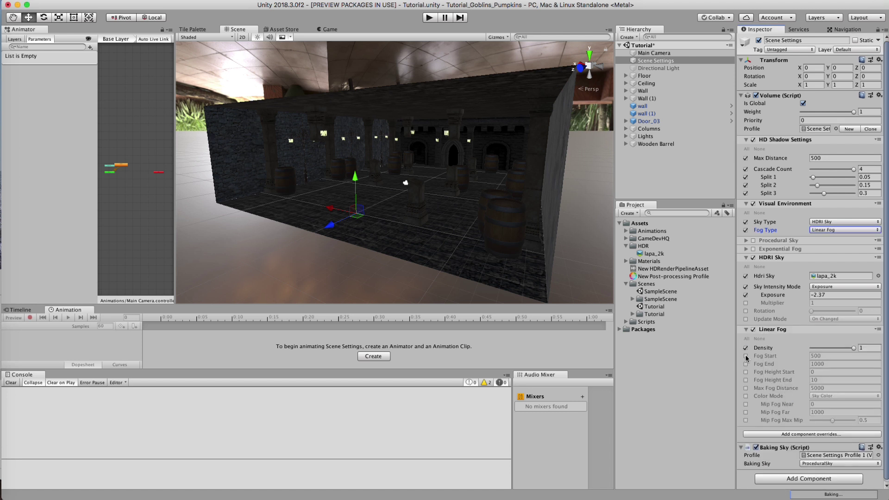
left_click(745, 356)
left_click(746, 363)
left_click(745, 372)
left_click(746, 380)
left_click(746, 387)
left_click(746, 396)
left_click(745, 404)
left_click(746, 412)
left_click(746, 420)
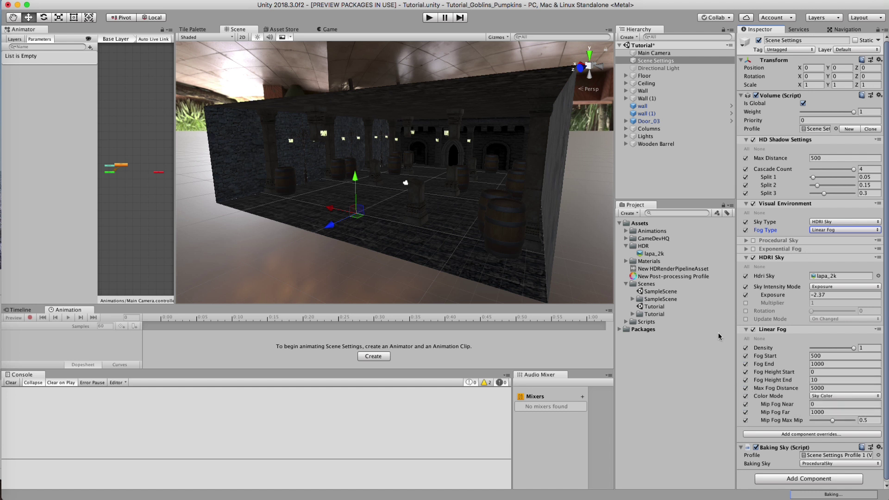
Set the Linear Fog's Fog Start to 0 and its Fog End to 135.8
left_click_drag(787, 356, 41, 347)
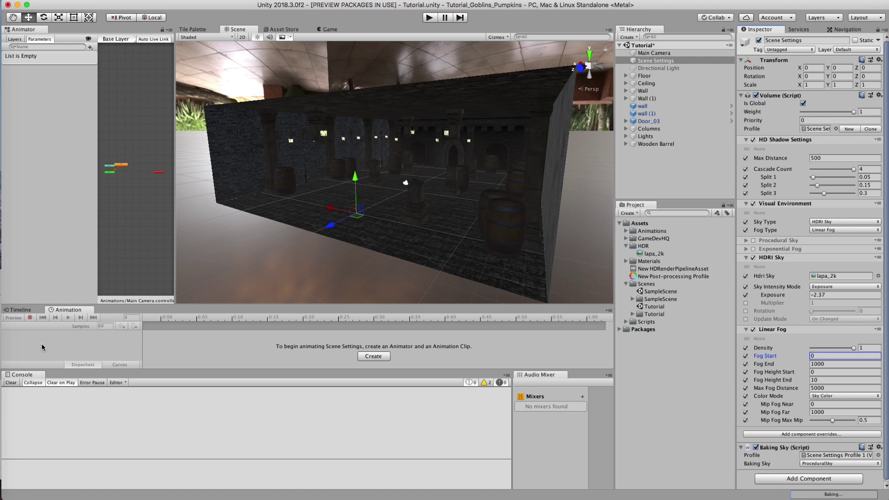
left_click_drag(764, 364, 105, 361)
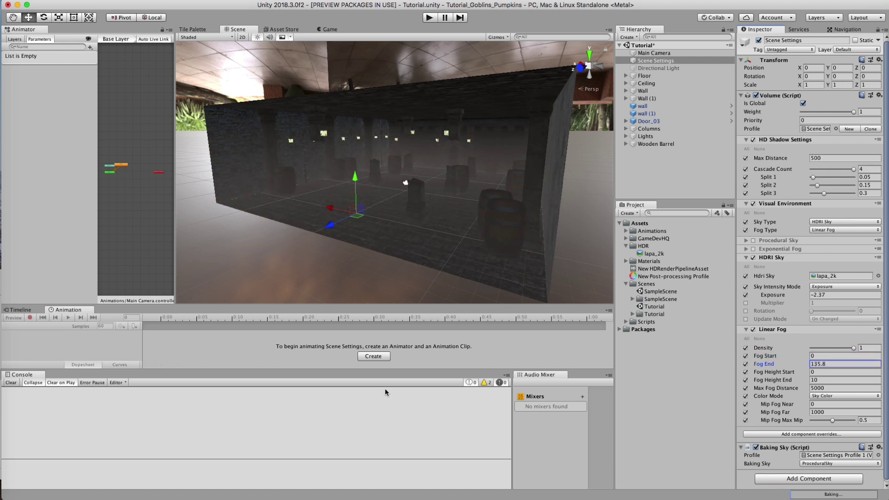
left_click(391, 168)
right_click_drag(392, 168, 451, 107)
key("w")
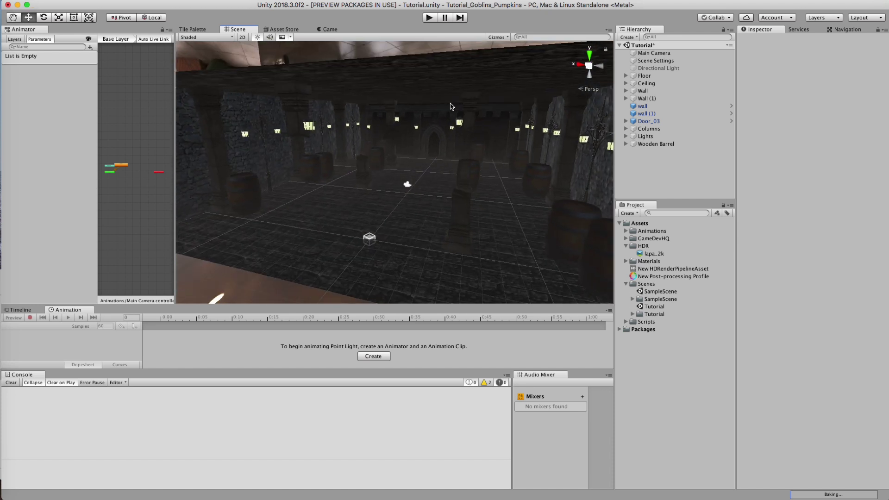
Create an empty game object in the scene and name it Static
left_click(660, 77)
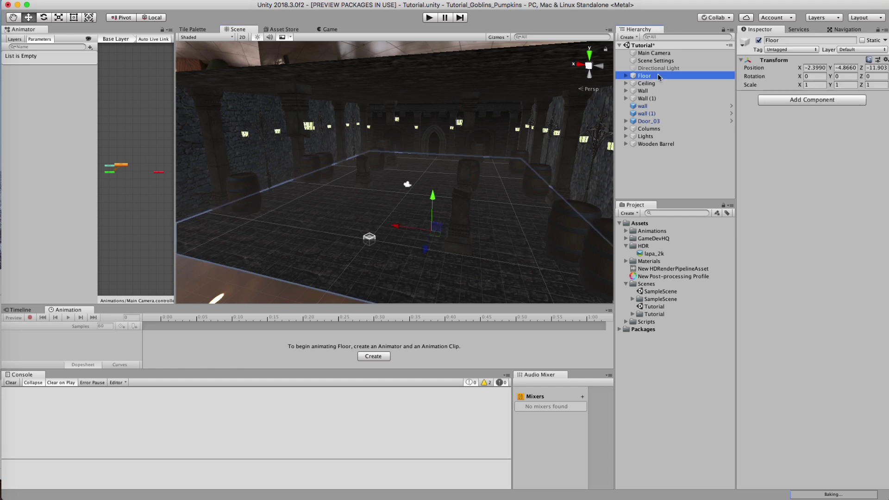
left_click(627, 37)
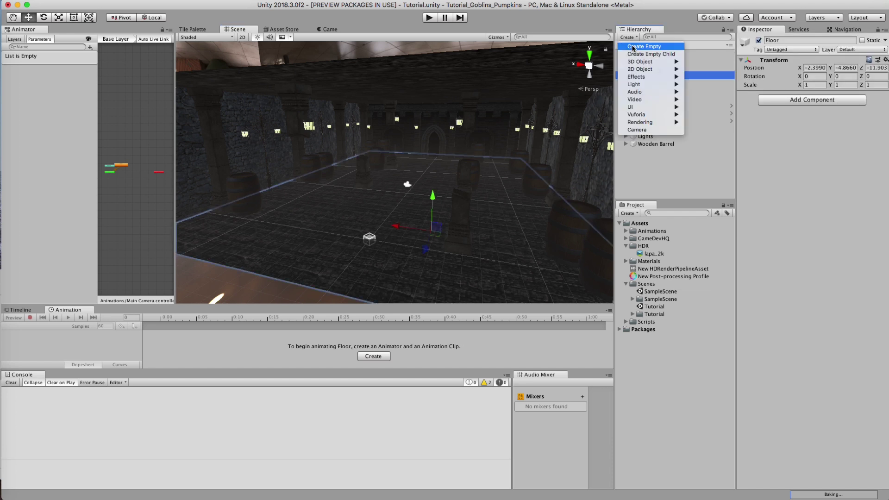
left_click(644, 44)
left_click(647, 152)
type("Static")
key("Return")
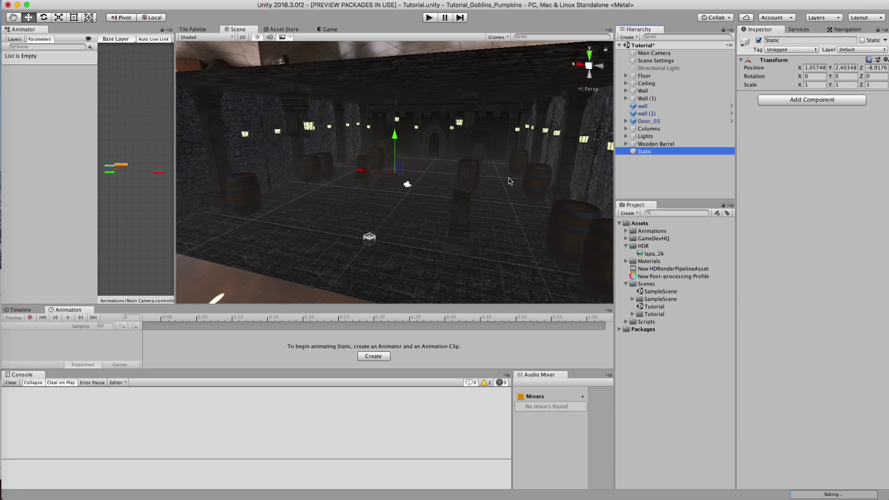
Parent all dungeon objects from Floor through Wooden Barrel, including the walls, door, columns and lights, under the Static object
left_click(543, 181)
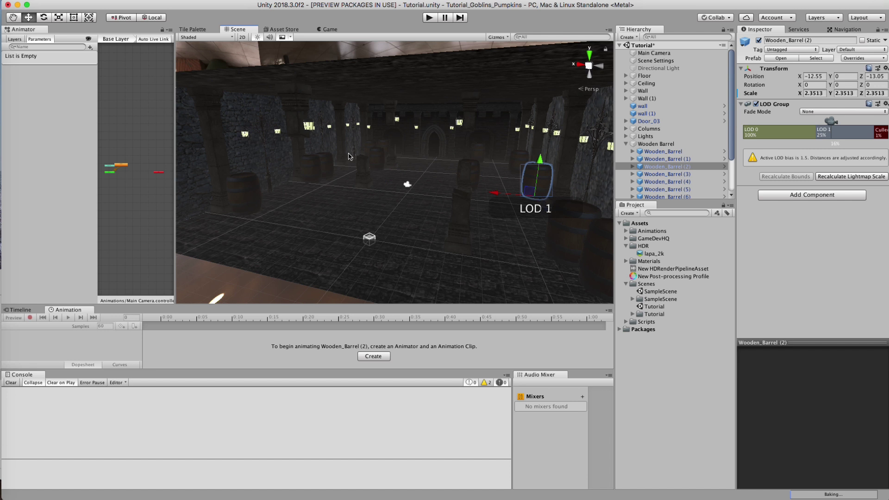
left_click(631, 145)
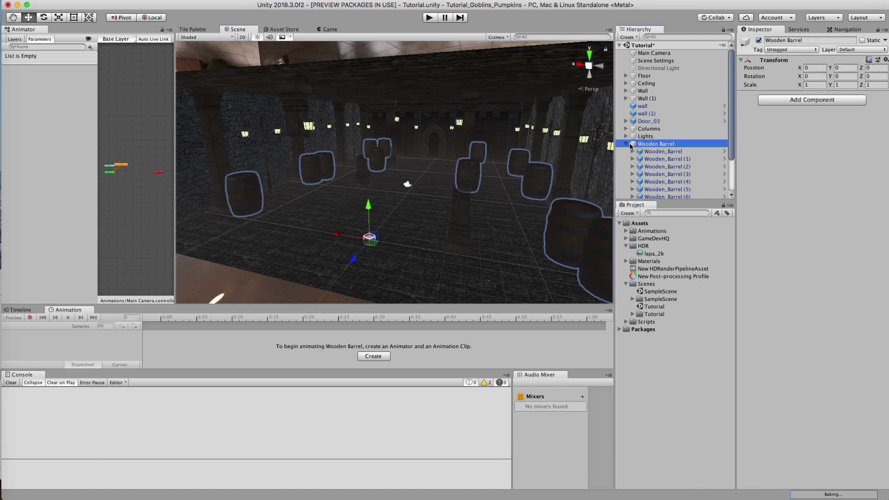
left_click(627, 144)
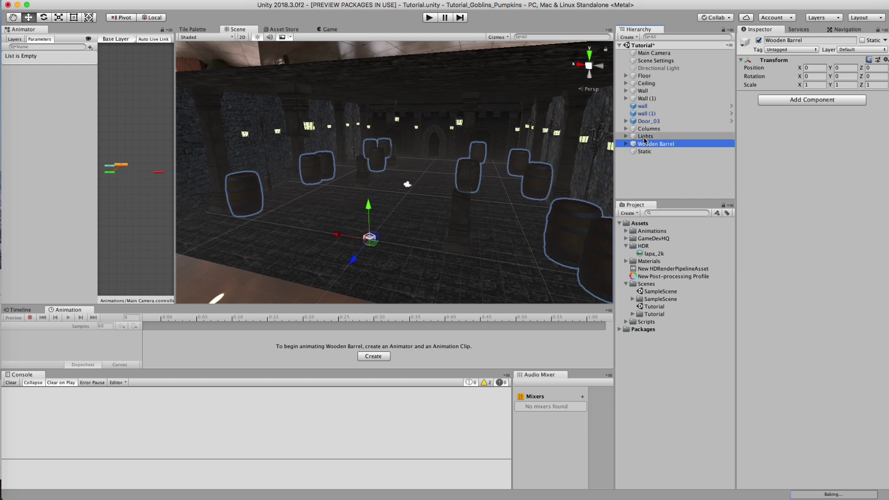
left_click(644, 77)
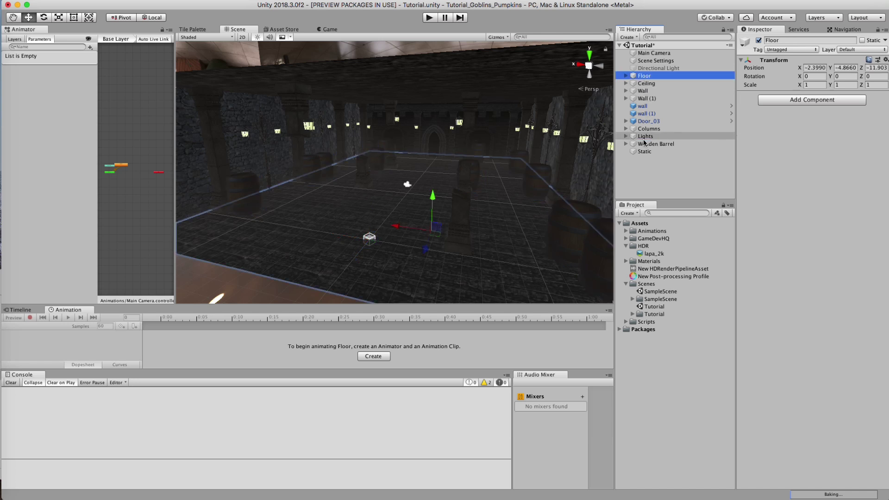
left_click(643, 143, "shift")
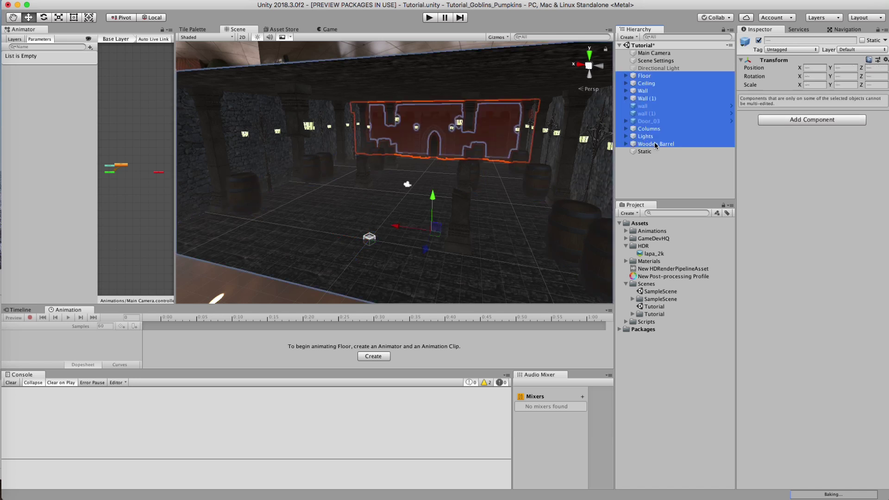
left_click_drag(650, 146, 648, 151)
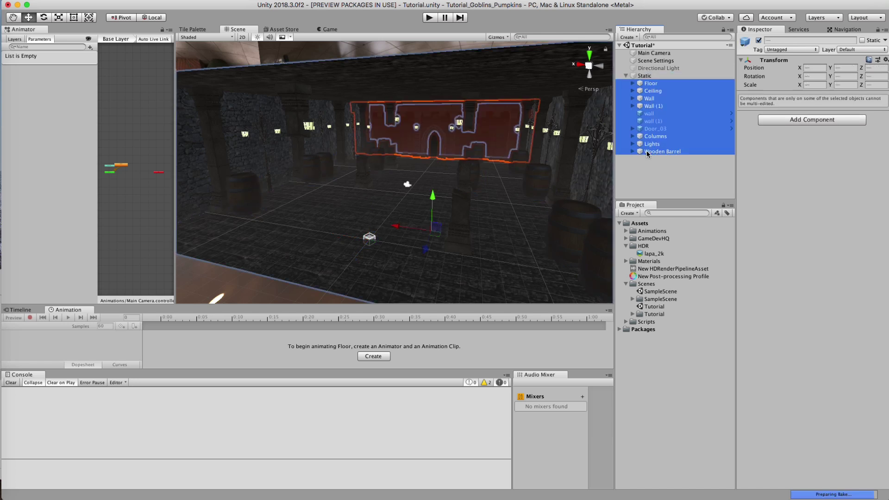
Mark the Static parent object as static, applying the change to its child objects
left_click(644, 76)
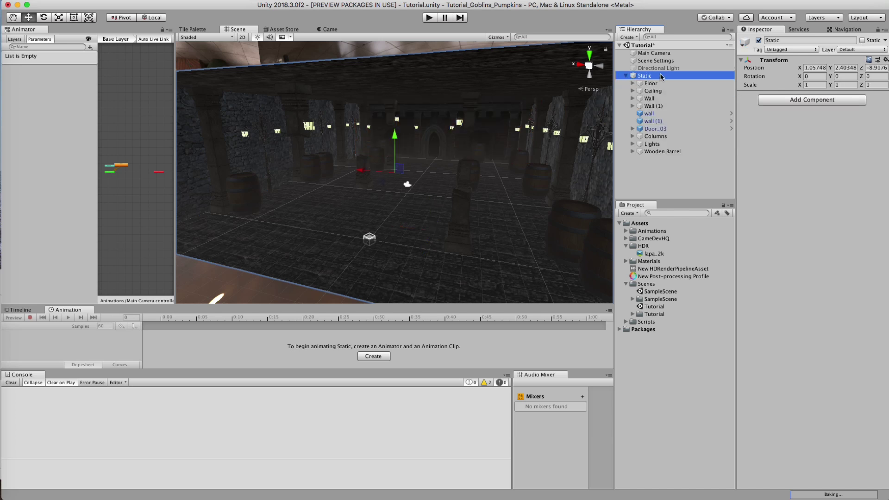
left_click(861, 41)
left_click(567, 165)
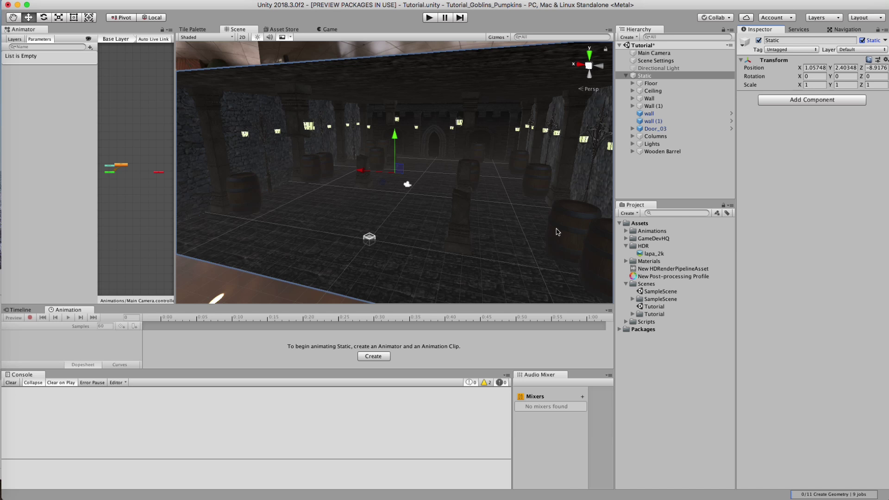
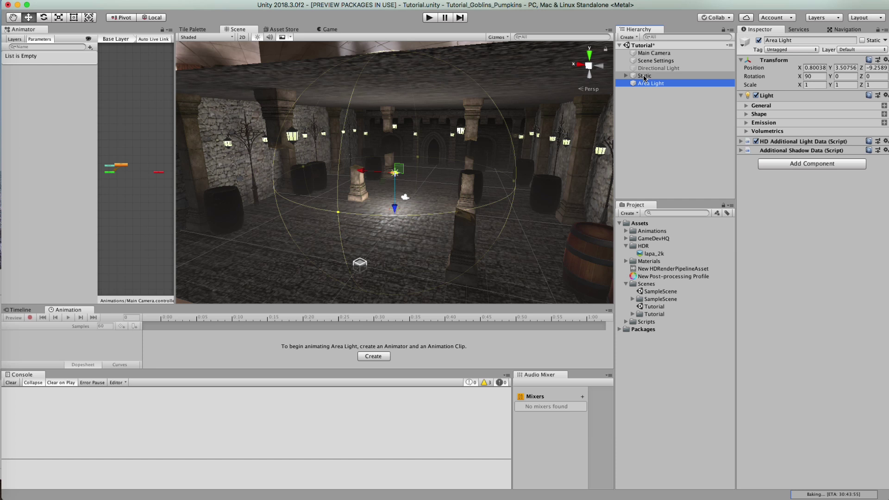
Change the Area Light's type to Point in its General settings and activate the Move tool
left_click(644, 77)
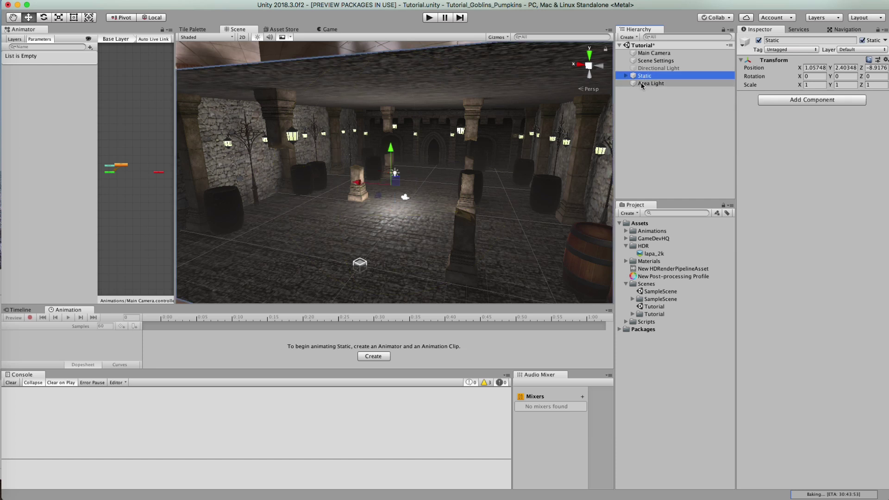
left_click(670, 85)
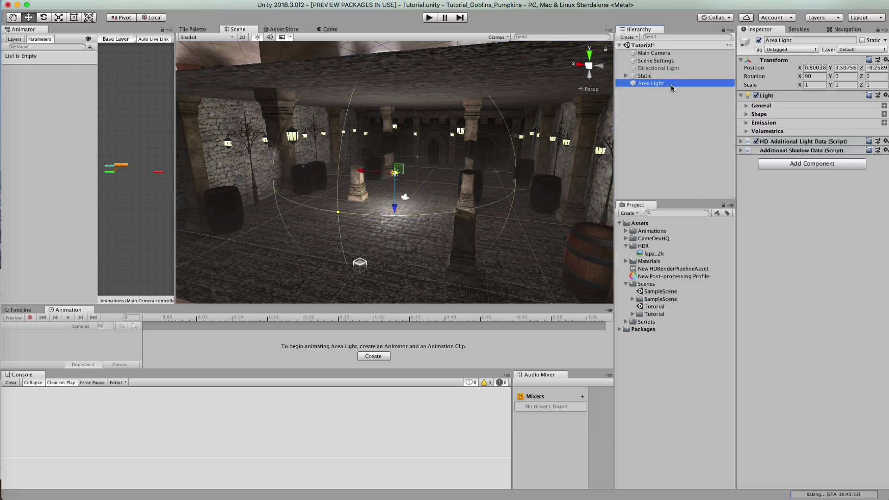
left_click(746, 115)
left_click(746, 114)
left_click(745, 106)
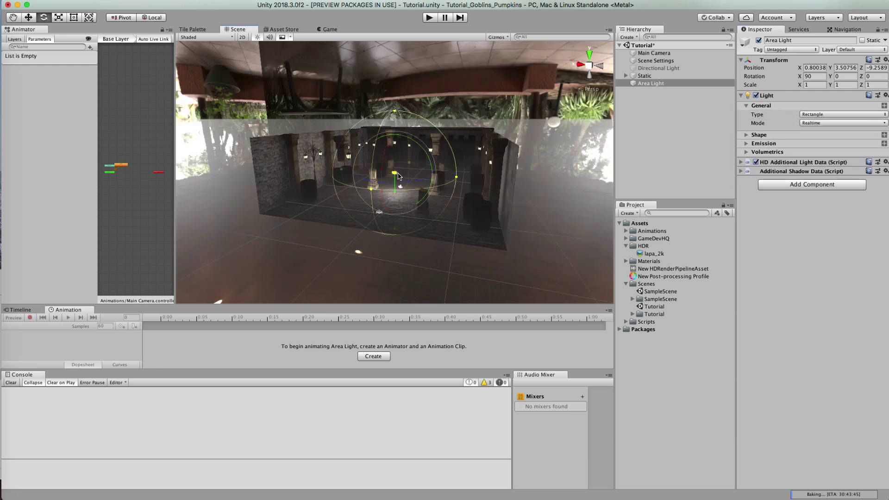
left_click(819, 116)
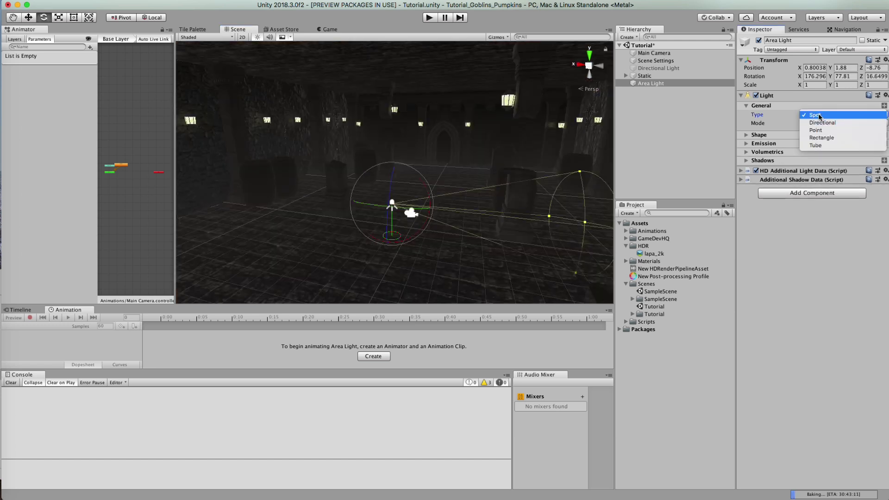
left_click(817, 132)
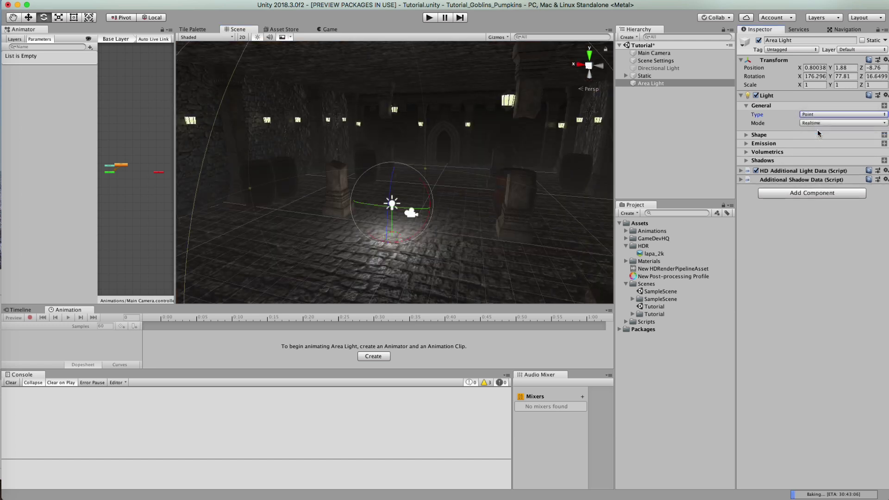
key("w")
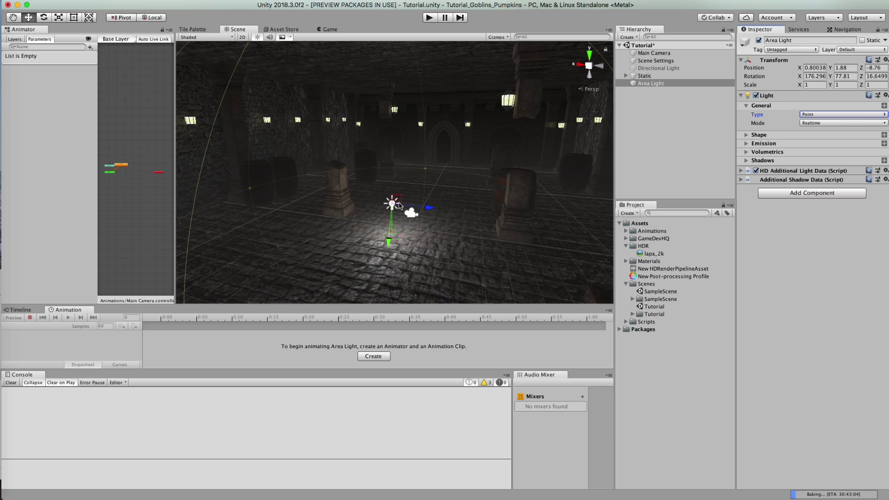
Set the Area Light's rotation to 0 on the X, Y and Z axes
left_click(814, 77)
type("0")
key("Tab")
type("0")
key("Tab")
type("0")
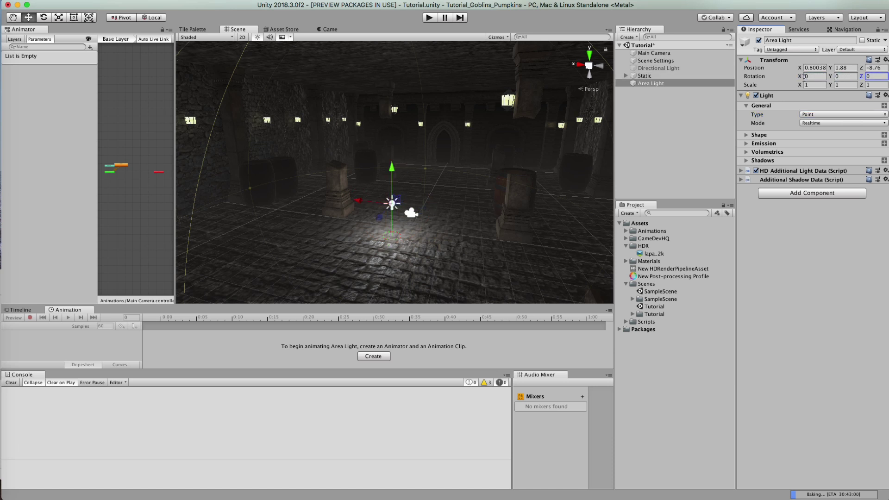
Move the point light to a lantern of the lamp pillar by the stone wall, at about X 14.08, Y 6.41, Z -7.96
left_click_drag(392, 168, 410, 98)
right_click_drag(411, 99, 444, 178)
left_click_drag(553, 192, 241, 143)
right_click_drag(242, 142, 357, 137)
left_click_drag(419, 91, 420, 79)
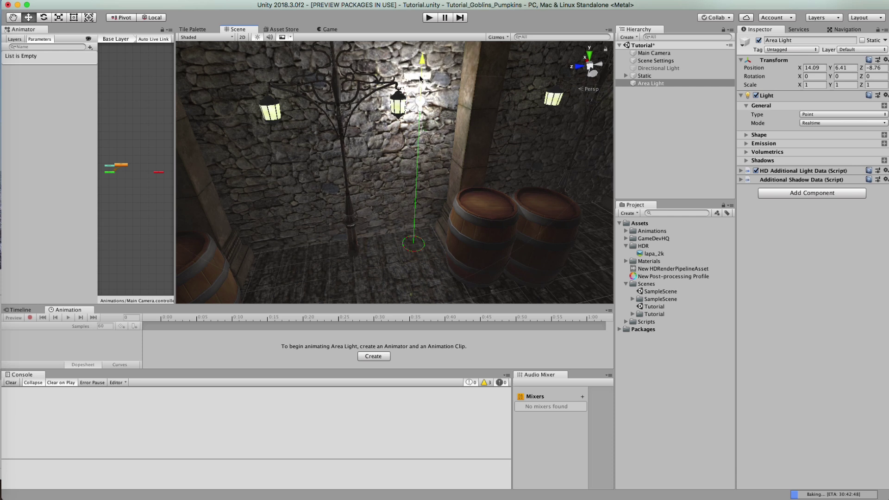
left_click_drag(390, 106, 369, 106)
right_click_drag(369, 106, 456, 128)
key("w")
left_click_drag(456, 129, 455, 129)
mouse_move(455, 128)
right_mouse_down()
mouse_move(457, 139)
mouse_move(411, 149)
mouse_move(274, 151)
mouse_move(449, 135)
right_mouse_up()
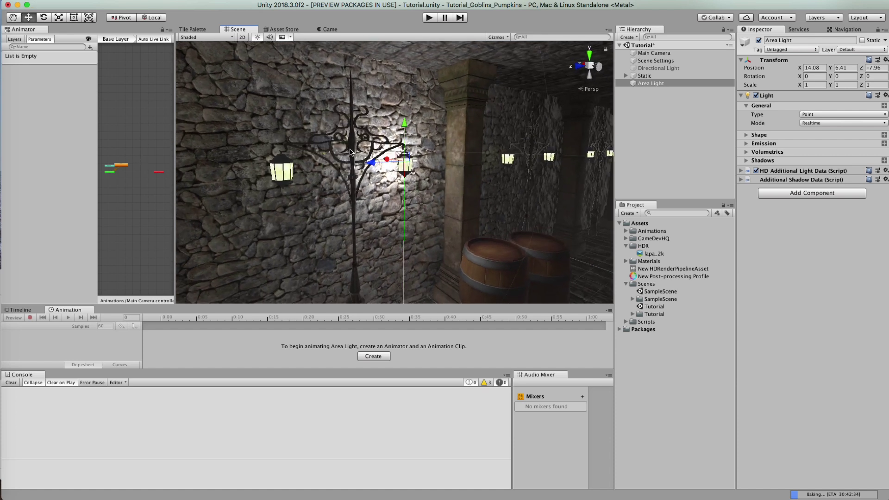
Try Cast Shadows On for the gas lamp (1) mesh of Lamp_Pillar (1) and return it to Off
left_click(404, 163)
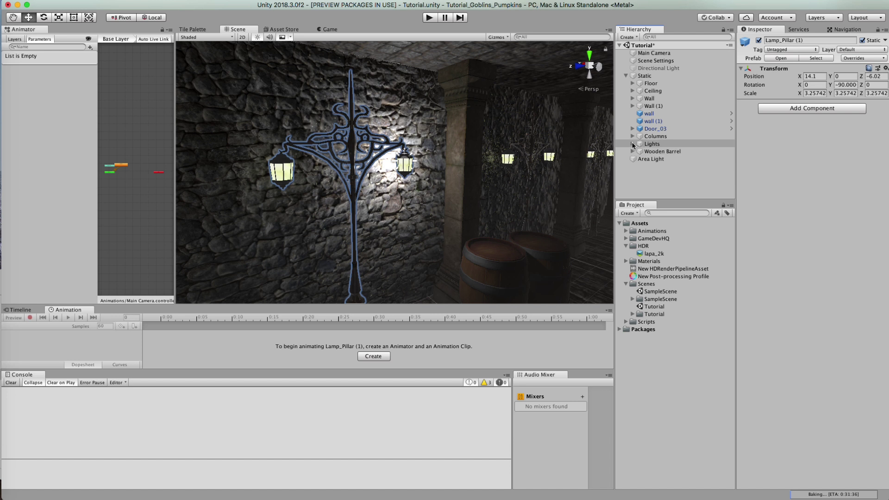
left_click(646, 167)
left_click(673, 174)
left_click(679, 182)
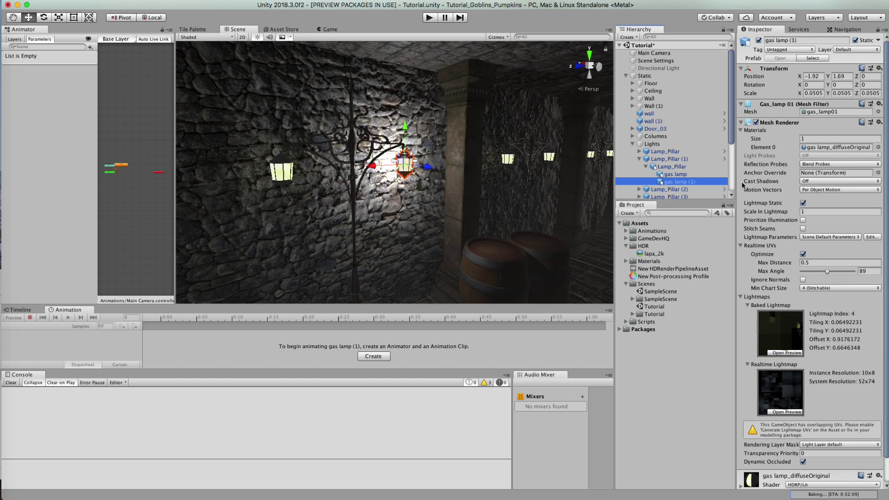
left_click(807, 182)
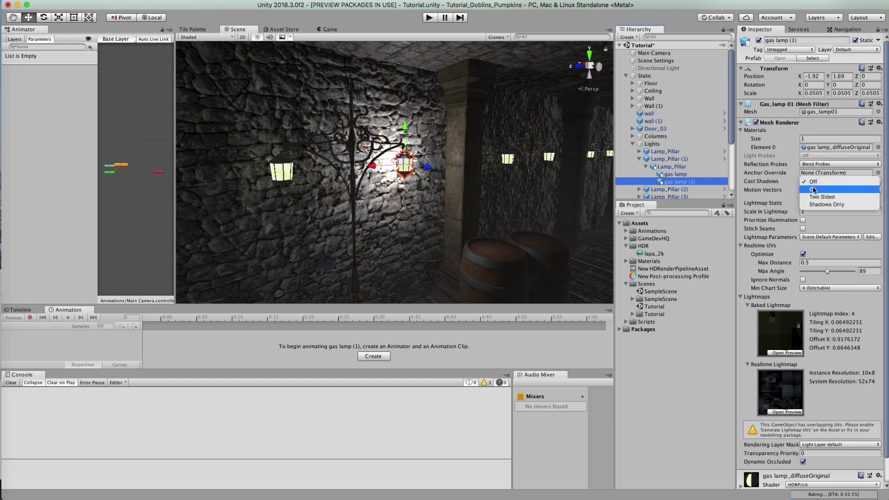
left_click(814, 189)
left_click_drag(464, 185, 352, 195, "alt")
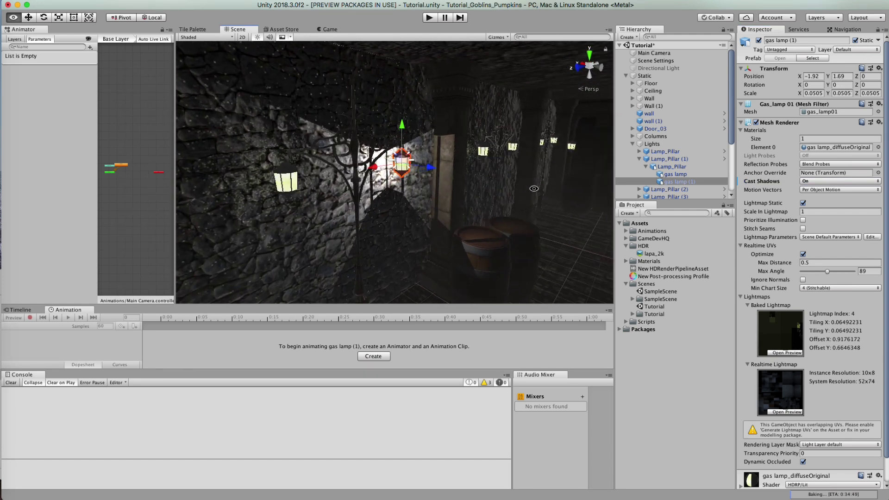
left_click(811, 184)
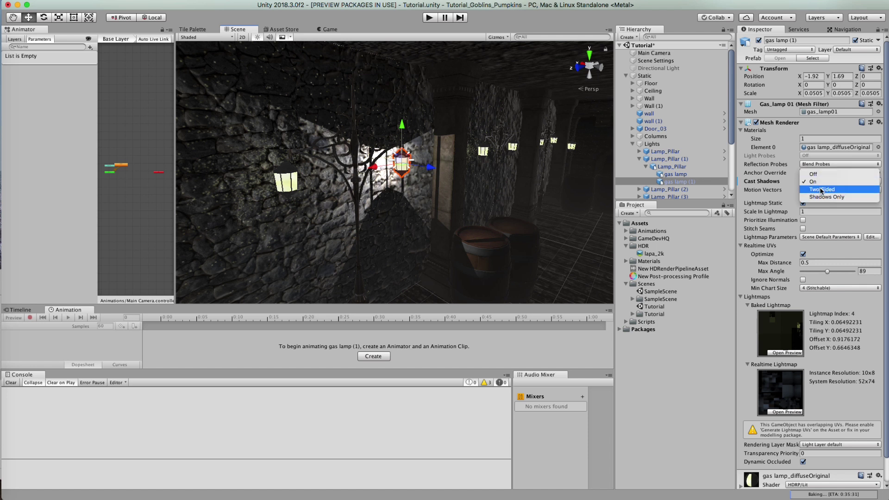
left_click(815, 174)
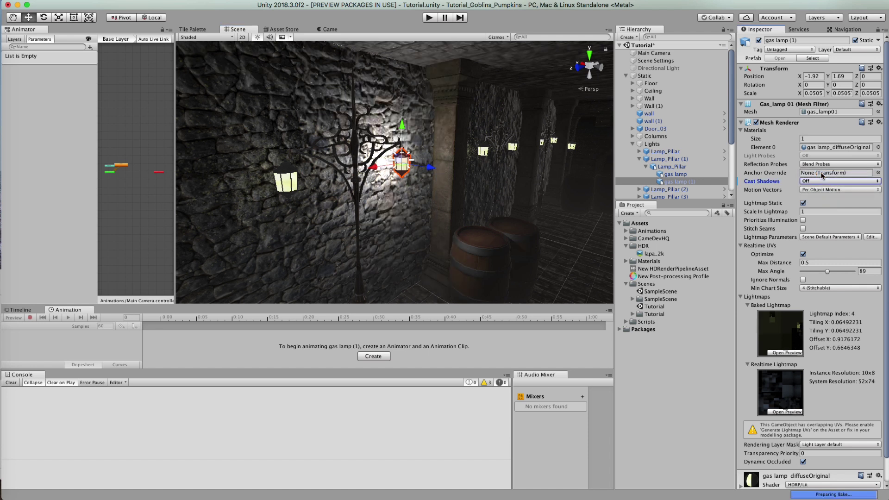
Place a copy of the point light in Mixed mode at the lamp pillar's other lantern, at about Z -4.02
left_click(626, 76)
double_click(653, 91)
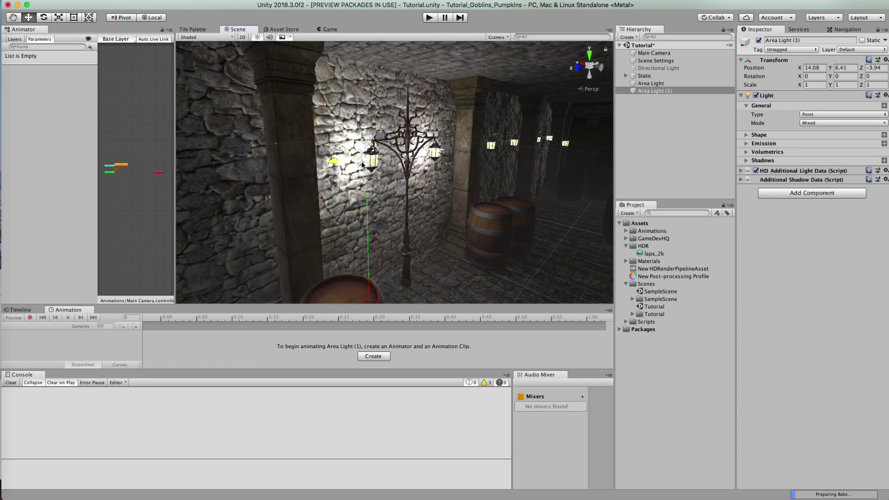
left_click_drag(366, 163, 394, 169, "alt")
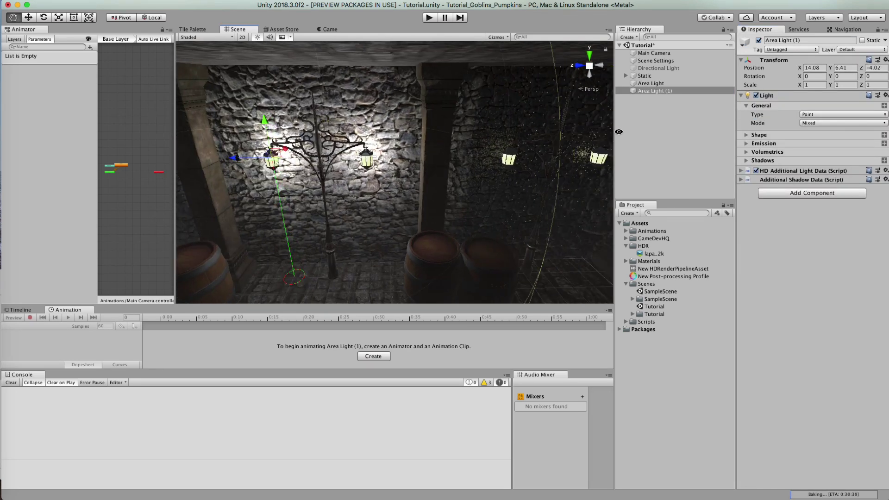
Duplicate the lantern light pair for the dungeon's other lamps and parent Area Light through Area Light (18) under Lights
left_click(650, 85, "shift")
key("super+d")
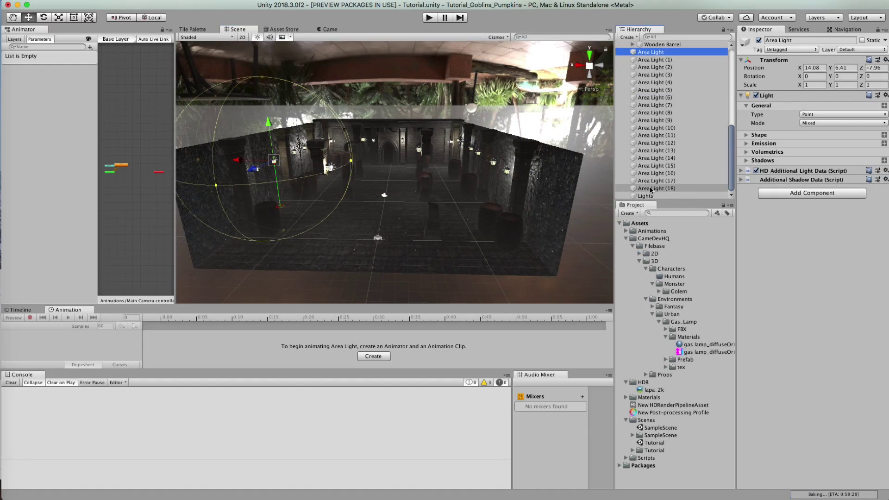
left_click(646, 190, "shift")
left_click_drag(646, 189, 645, 197)
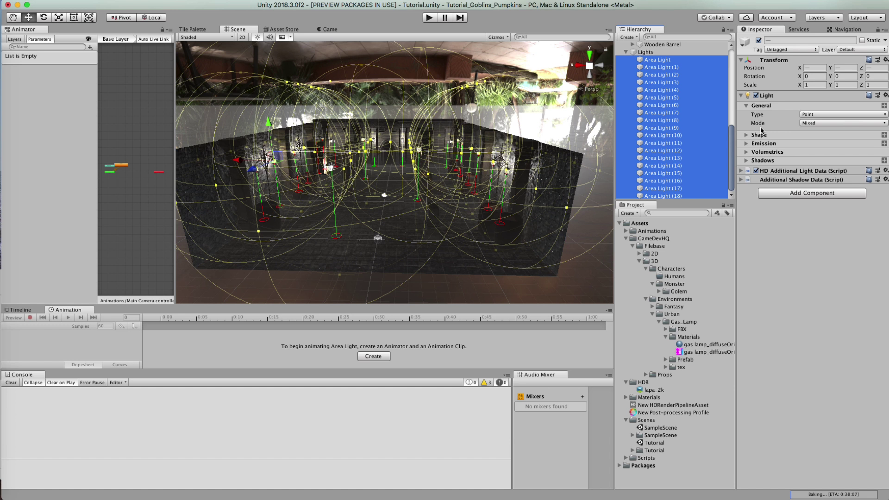
Enable Color Temperature in the Emission settings of all the area lights under Lights
left_click(747, 143)
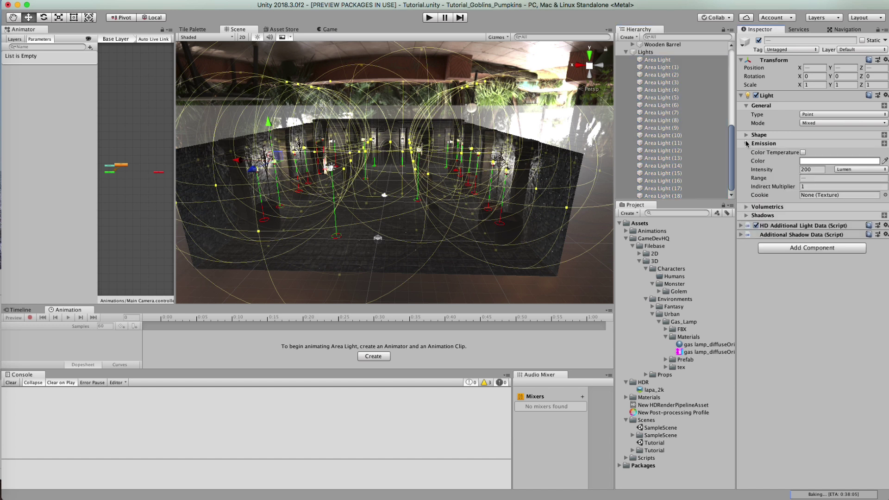
right_click_drag(496, 181, 532, 146)
key("w")
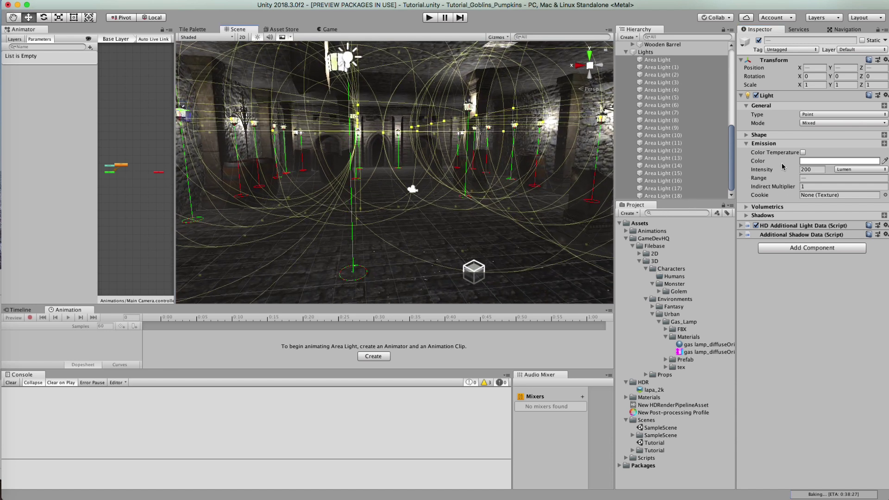
left_click(803, 153)
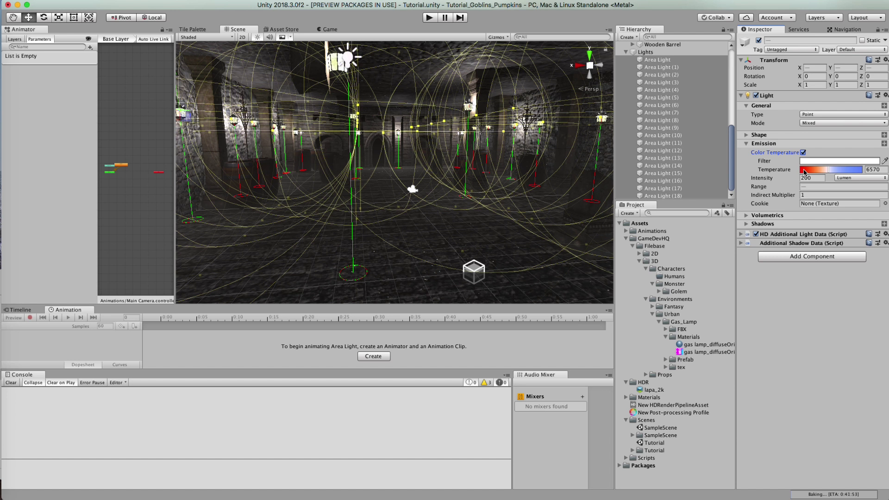
Try warm and cool color temperatures on the area lights, including about 3192, 4015, 12410, 10396 and 8561
left_click(815, 171)
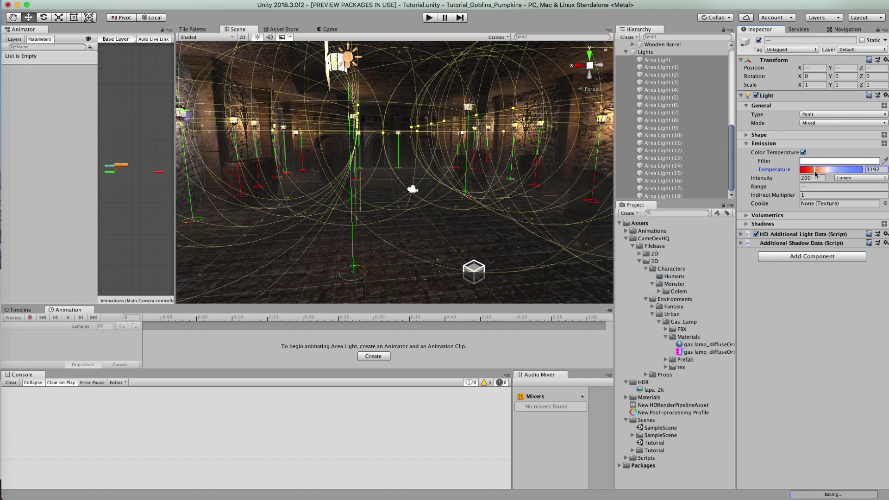
left_click(818, 170)
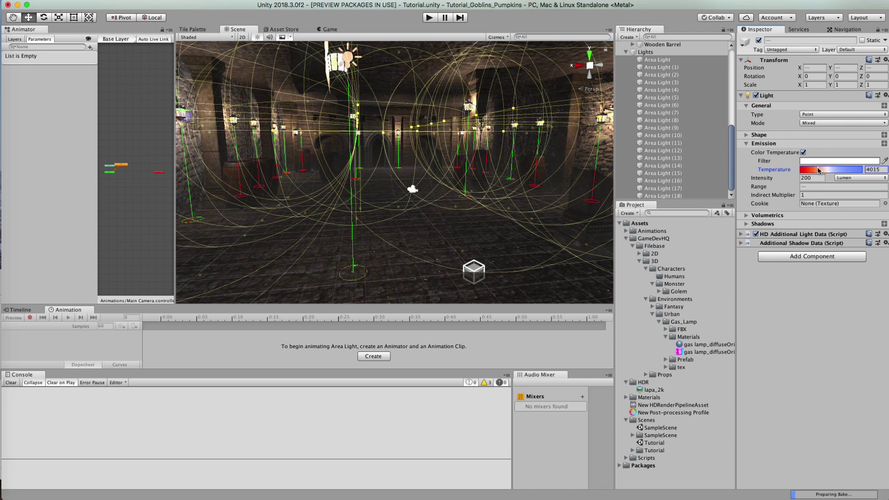
left_click(845, 171)
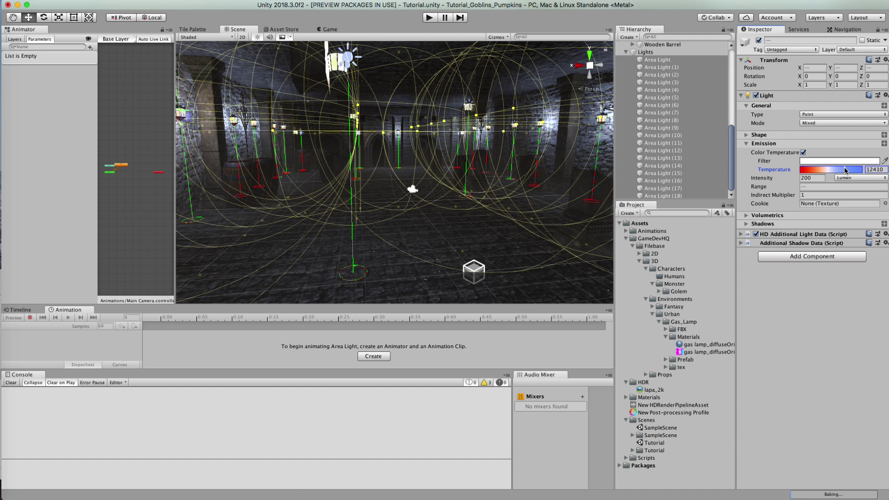
left_click(839, 171)
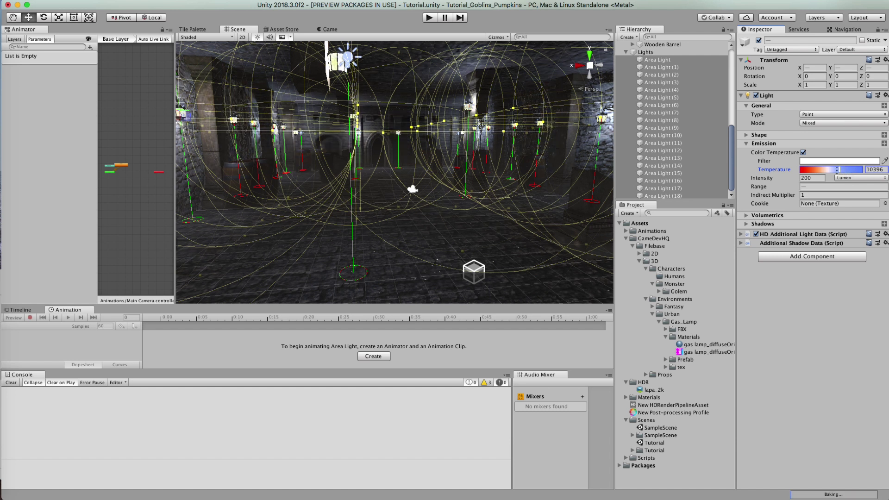
left_click_drag(837, 172, 833, 172)
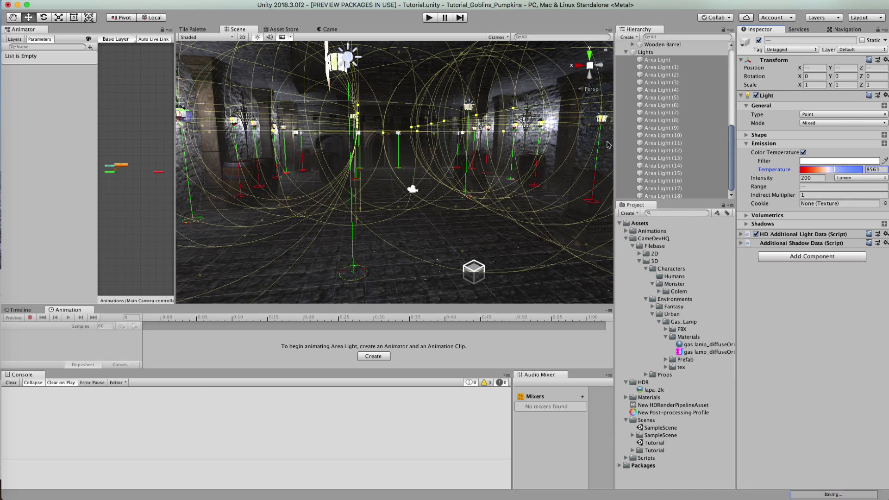
Set the area lights' color temperature to a warm value of about 3592
left_click_drag(823, 175, 816, 172)
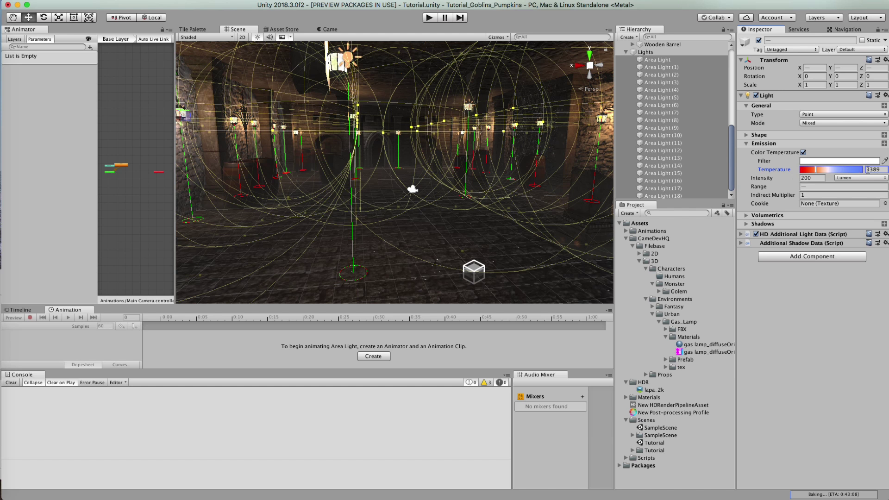
left_click(817, 171)
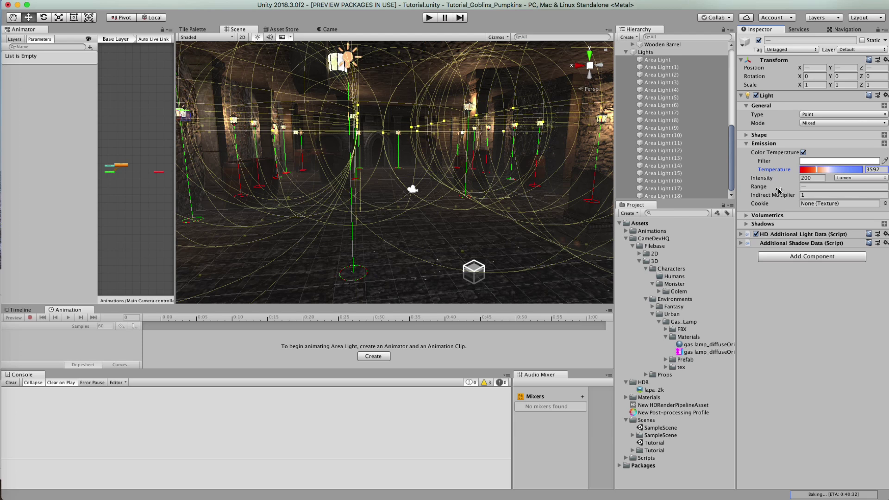
left_click_drag(780, 191, 786, 188)
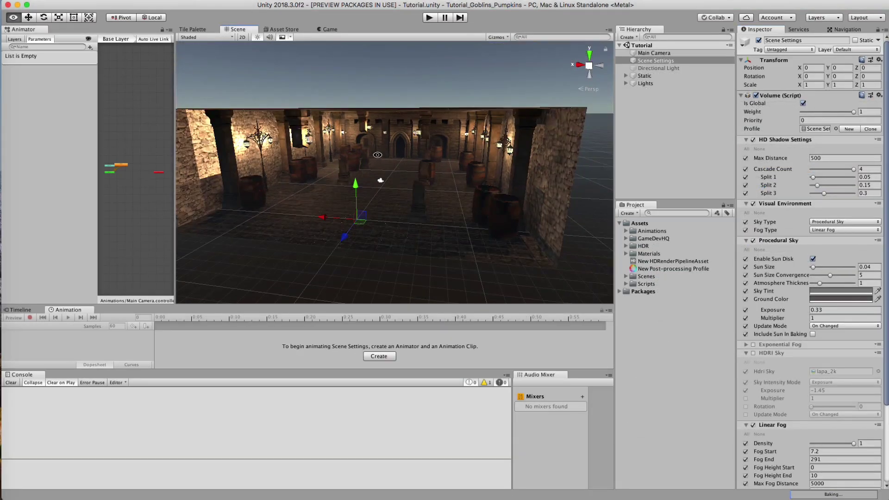
Expand the project assets down to the Golem folder in GameDevHQ/Filebase/3D/Characters/Monster
scroll(377, 154, "up", 3)
scroll(379, 141, "up", 5)
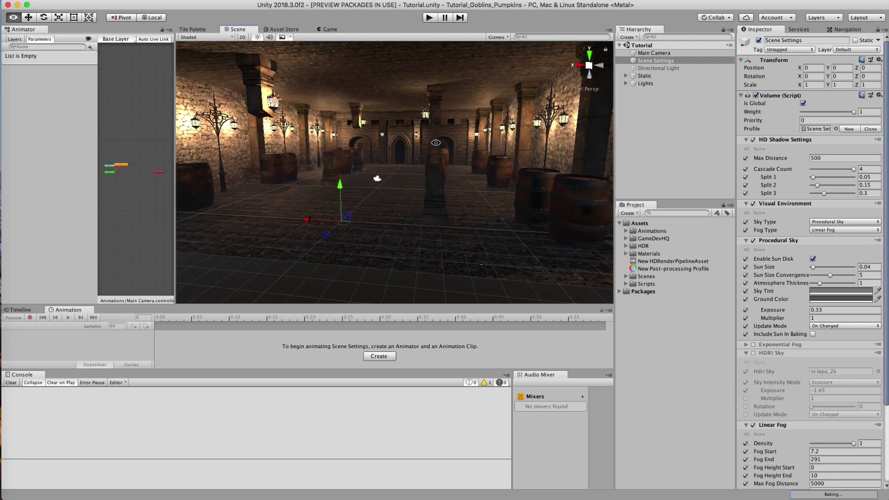
left_click_drag(436, 142, 396, 147, "alt")
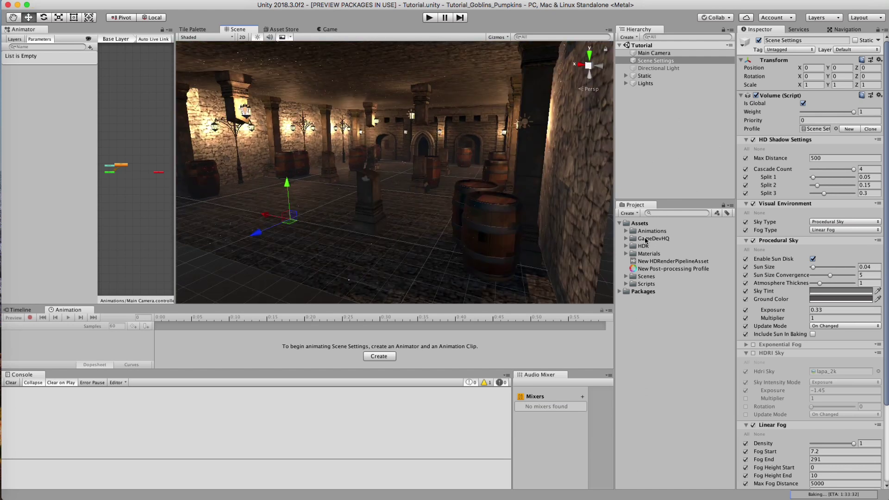
left_click(626, 238)
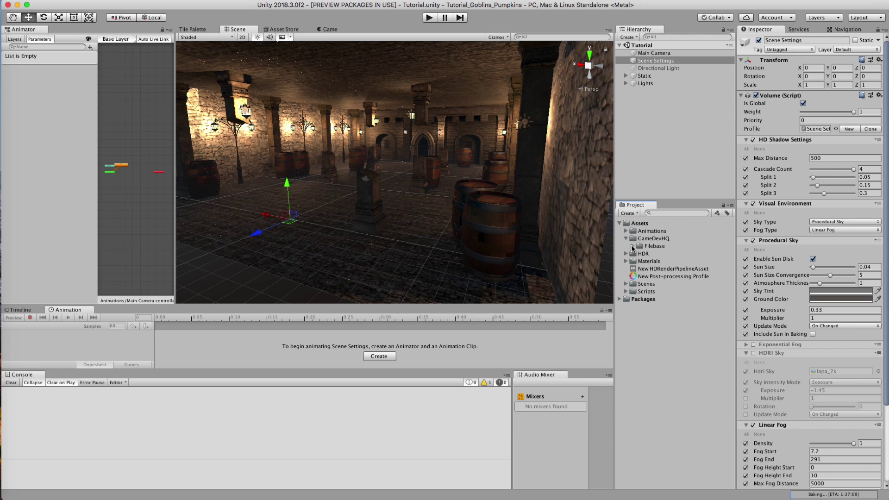
left_click(633, 246)
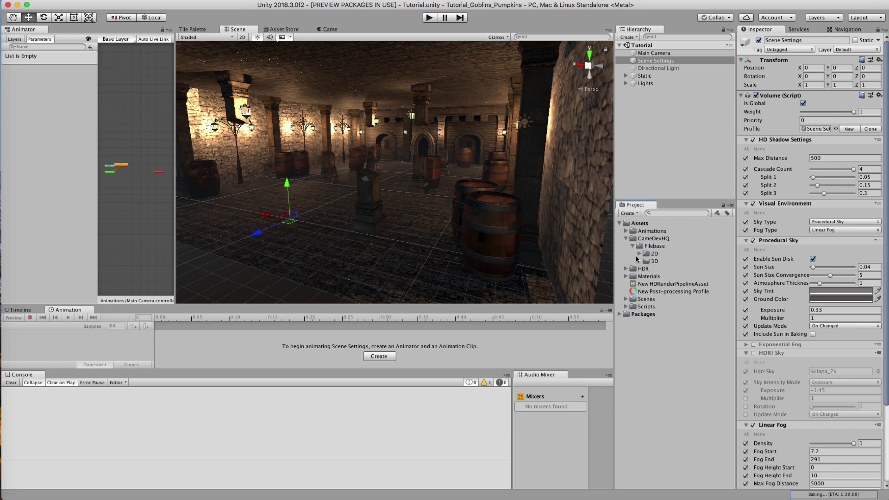
left_click(639, 261)
left_click(645, 268)
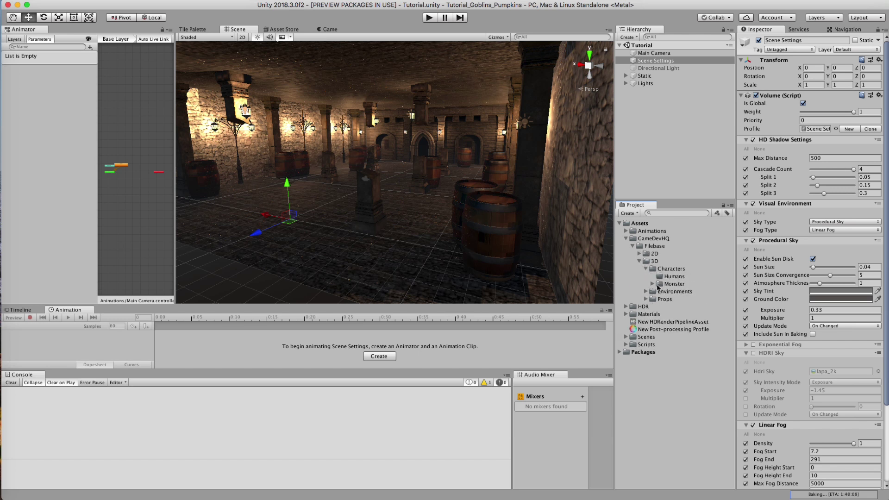
left_click(652, 284)
left_click(679, 292)
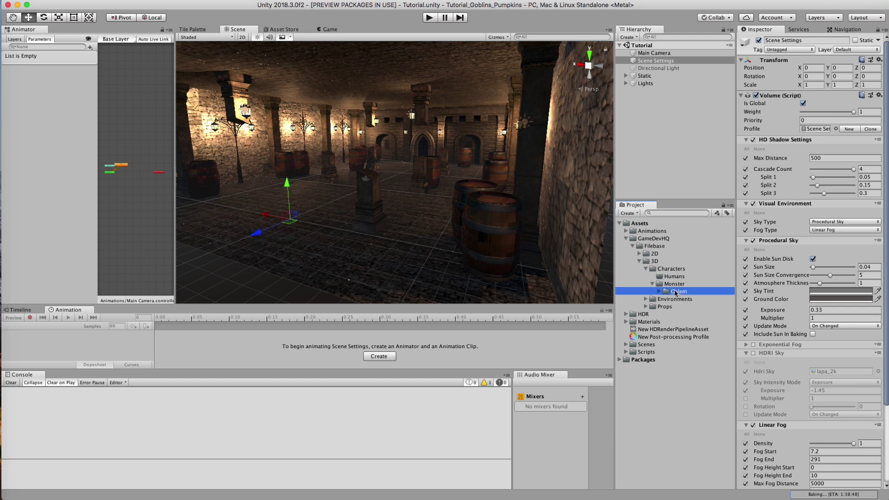
left_click(659, 292)
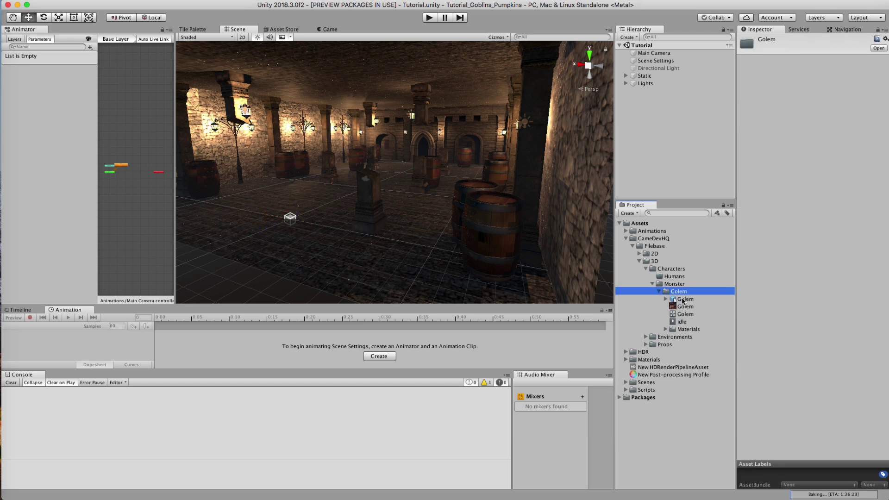
Inspect the Golem model in the asset preview from the front and add it to the scene as a game object
left_click(681, 300)
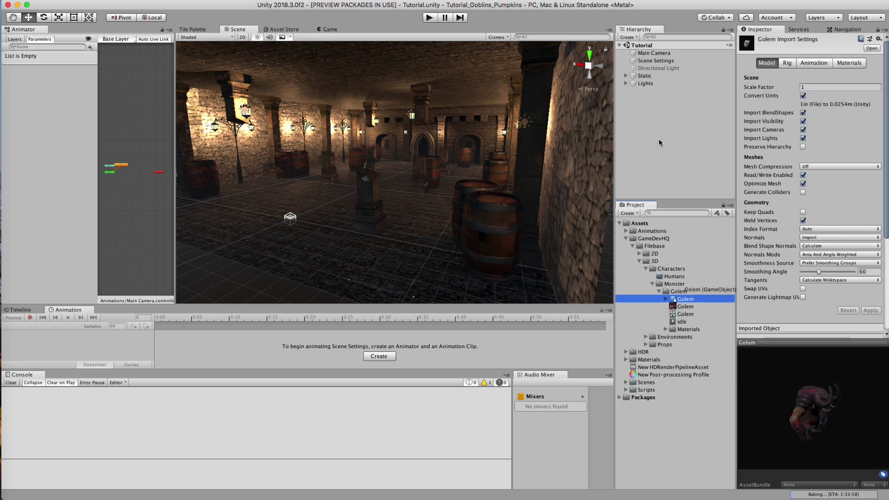
left_click(759, 383)
left_click_drag(759, 384, 722, 363)
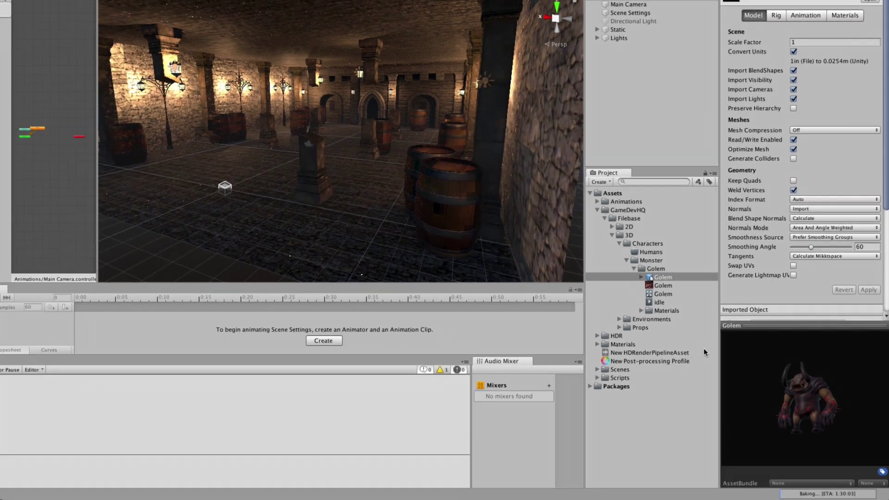
left_click_drag(672, 280, 649, 98)
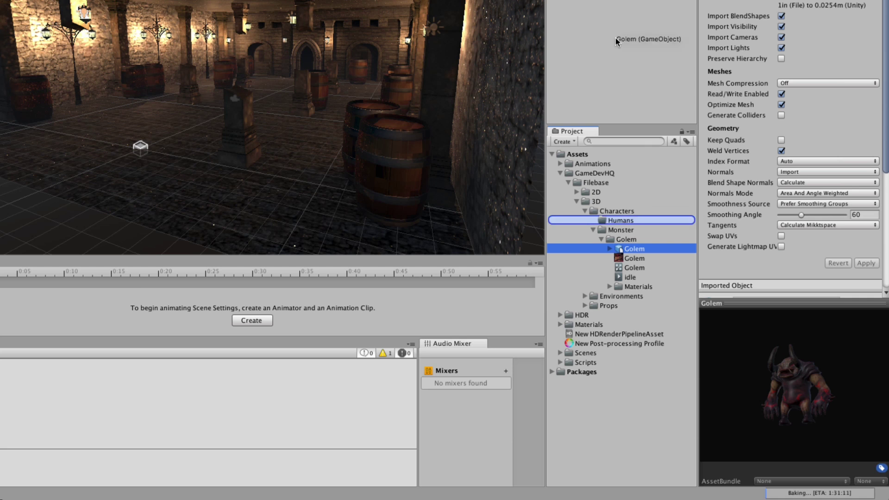
left_click_drag(615, 41, 618, 43)
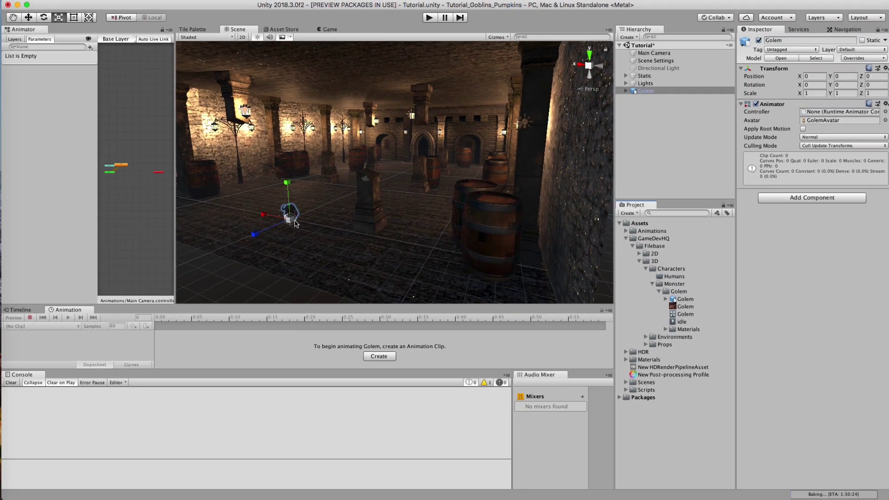
Scale the Golem up uniformly to about 4.48 and duplicate it four times to form a group across the dungeon floor
key("r")
left_click_drag(253, 196, 509, 216)
key("e")
key("w")
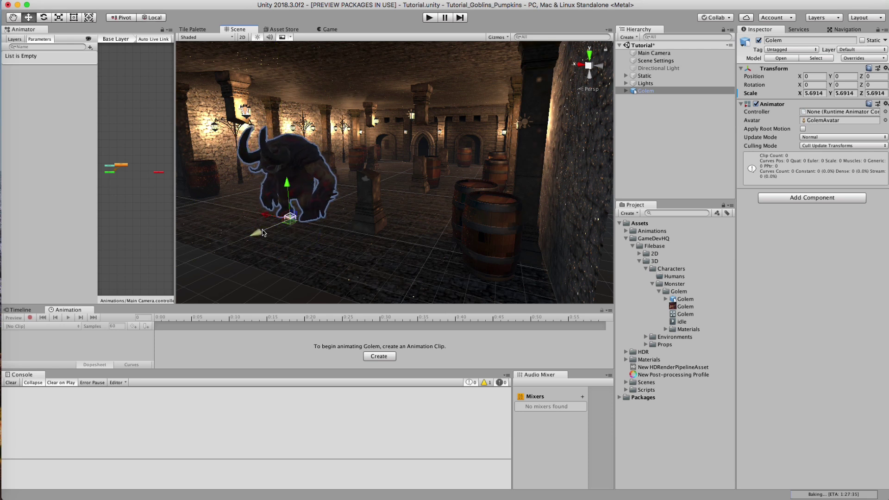
left_click_drag(262, 232, 408, 208, "alt")
key("r")
left_click_drag(384, 251, 405, 225)
key("e")
key("w")
key("r")
key("t")
key("r")
left_click(665, 93)
key("super+d")
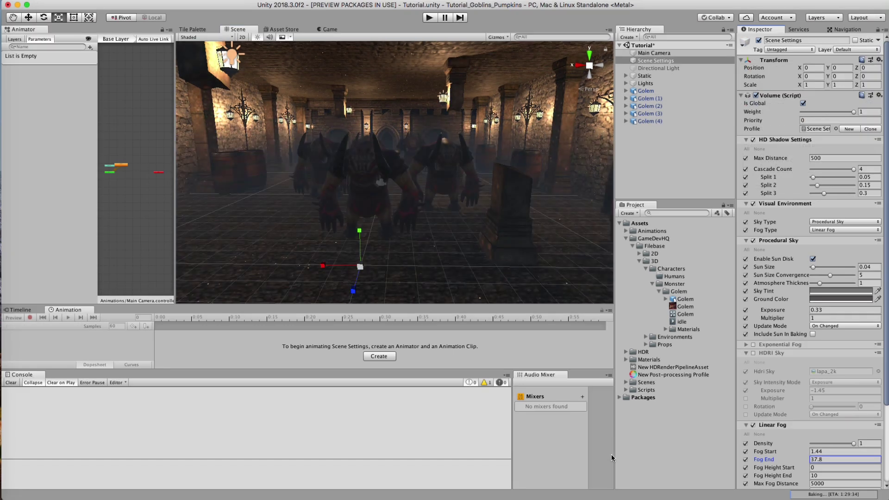
Set the scene's Linear Fog end distance to 85.7 and its color mode to Constant Color
left_click_drag(611, 454, 618, 455)
scroll(789, 464, "down", 5)
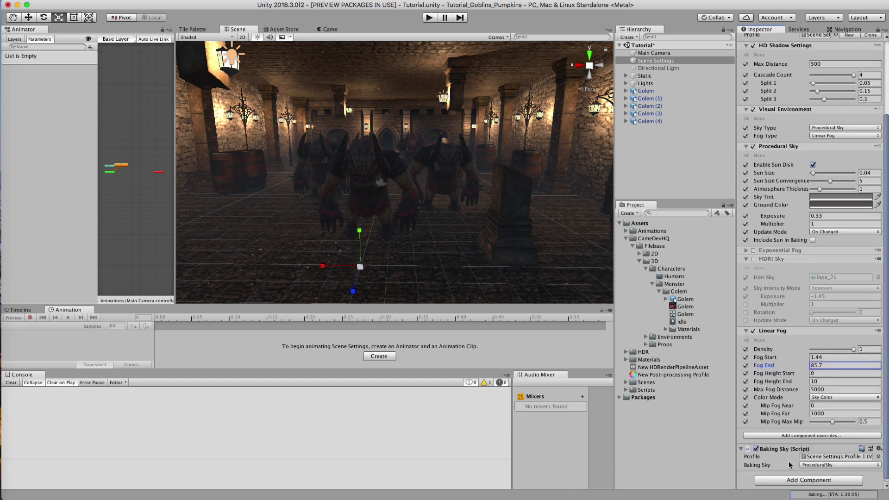
left_click(830, 397)
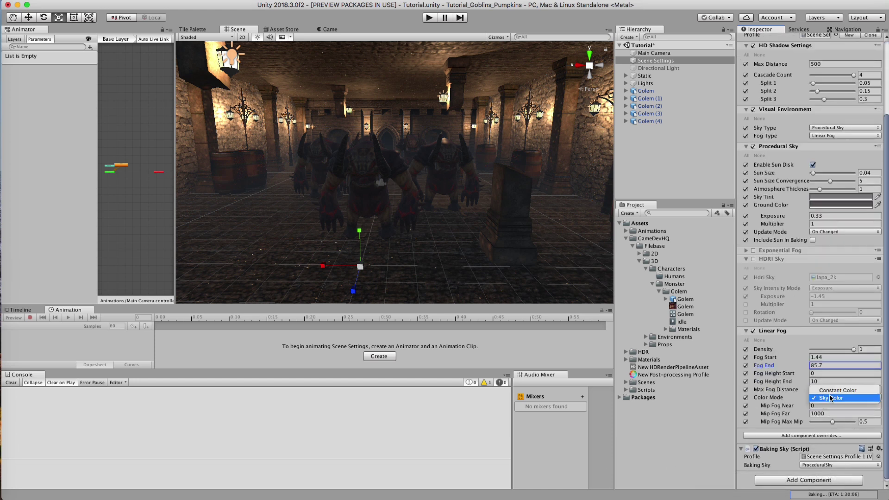
left_click(832, 391)
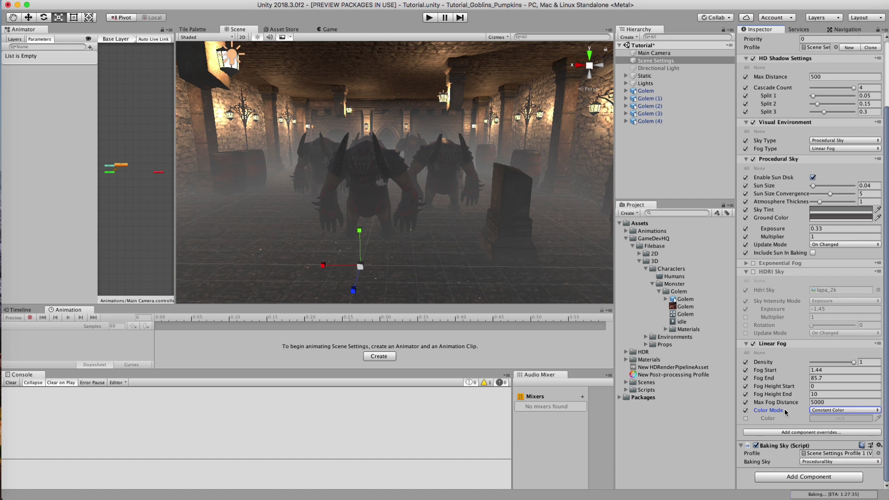
Override the linear fog's constant color with a muted tan-orange and lower the fog density to 0.23
left_click(746, 419)
left_click(836, 418)
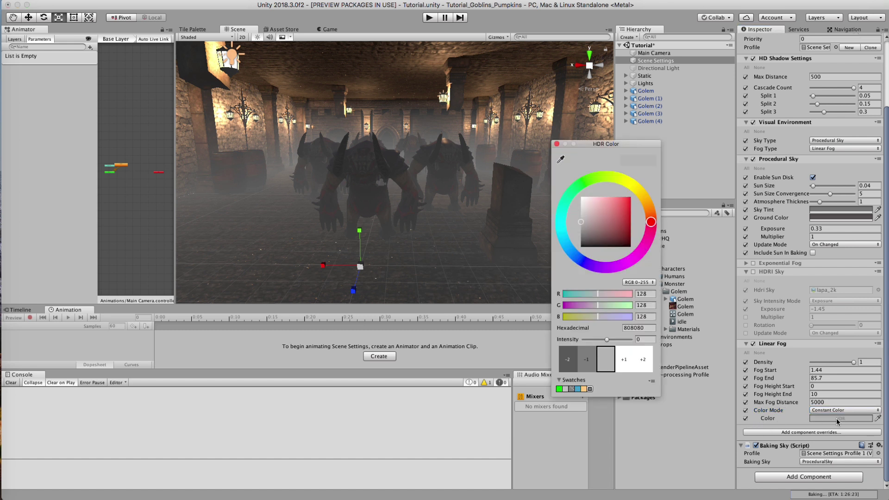
left_click(647, 199)
left_click_drag(608, 209, 613, 219)
left_click(556, 144)
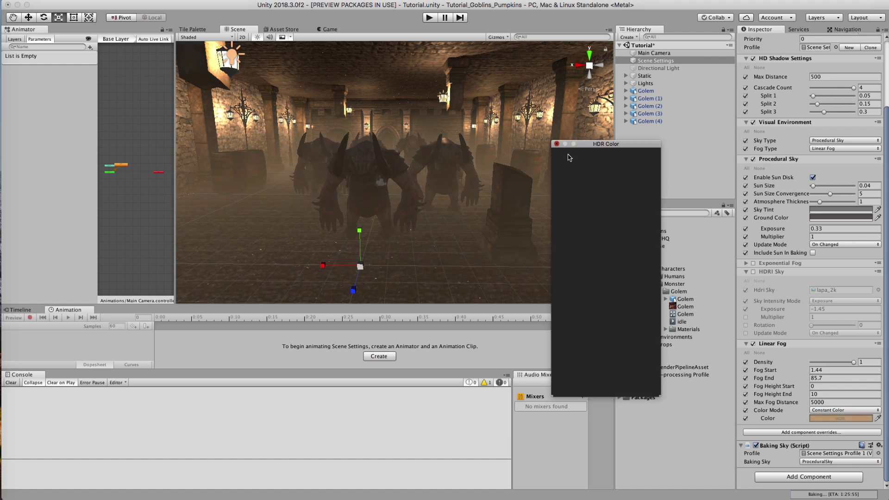
left_click_drag(853, 362, 822, 365)
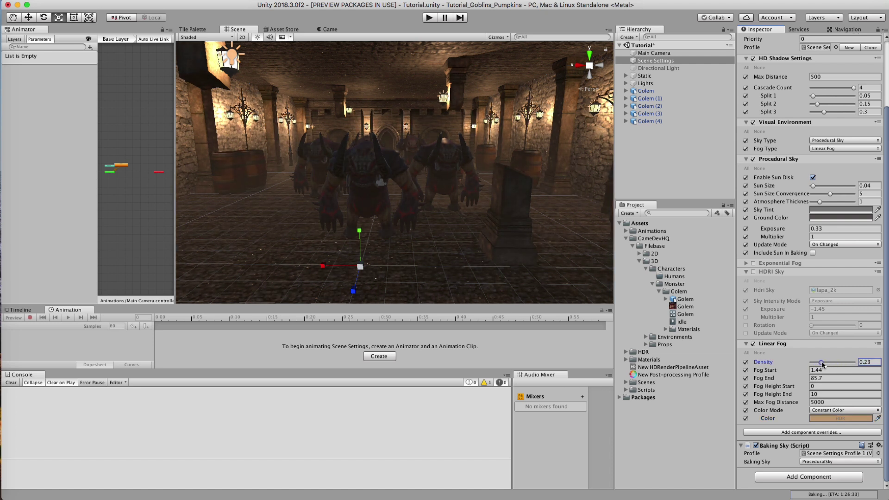
left_click(662, 170)
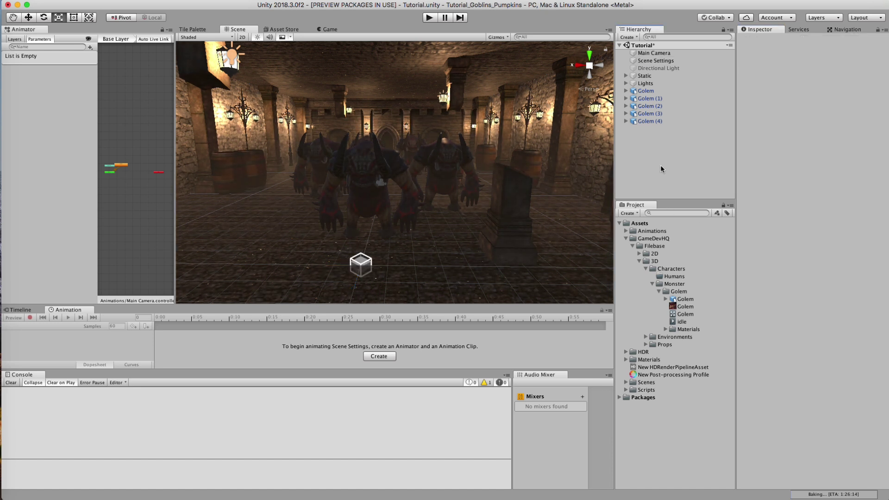
Collapse the 3D asset folder and add a Reflection Probe to the dungeon scene
left_click(639, 261)
left_click_drag(395, 163, 426, 97, "alt")
left_click_drag(389, 197, 418, 214, "alt")
scroll(418, 212, "down", 3)
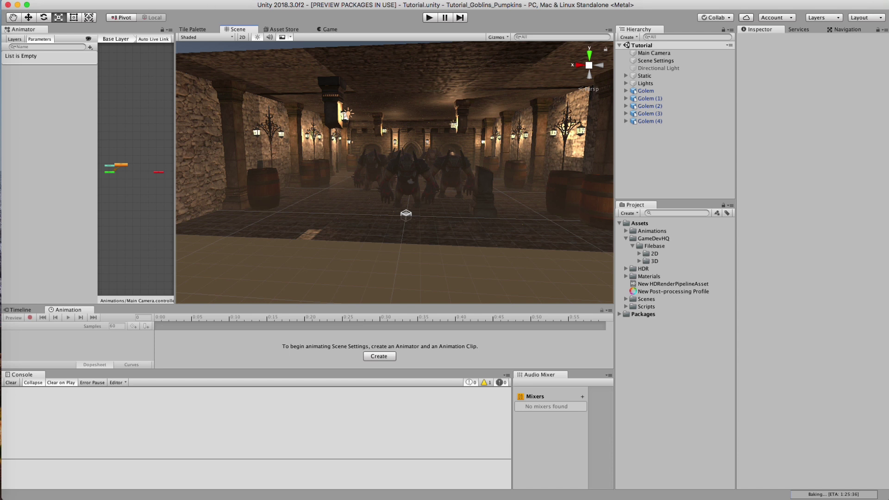
left_click(139, 0)
mouse_move(140, 23)
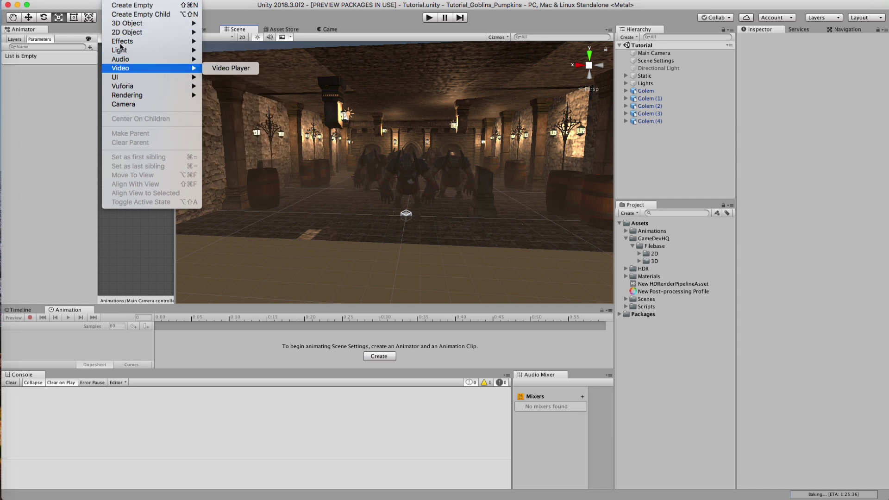
mouse_move(120, 49)
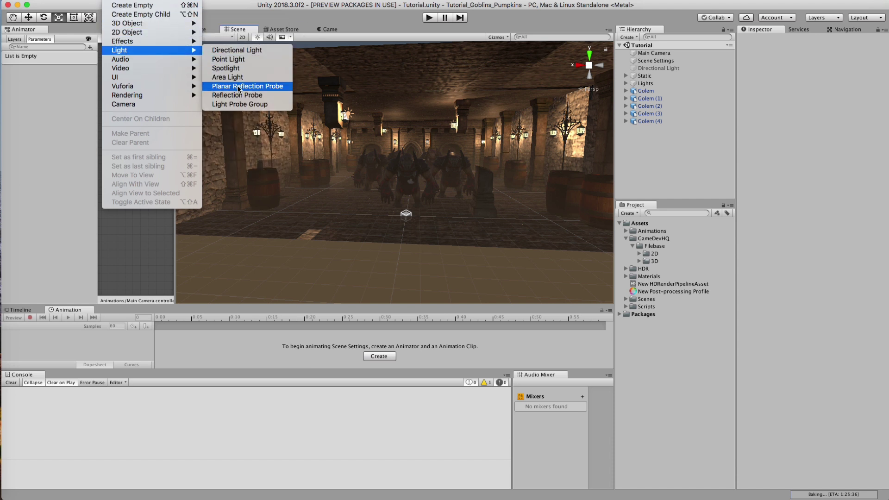
left_click(262, 96)
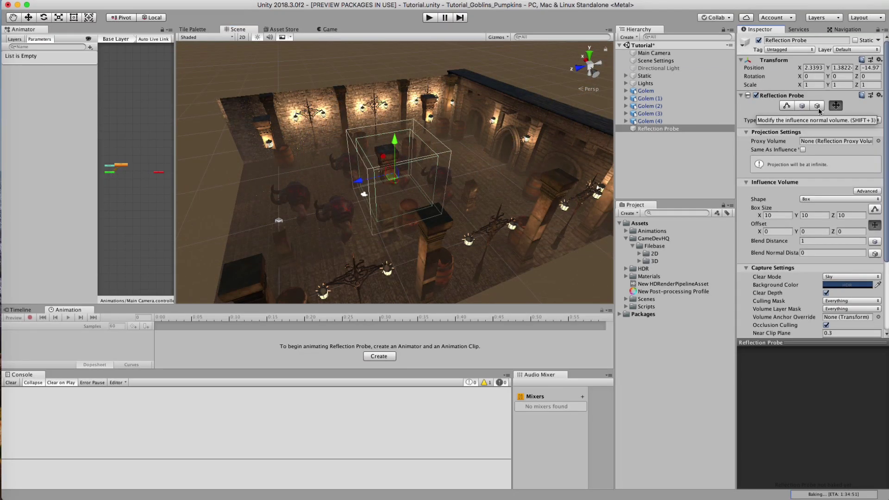
Stretch the reflection probe's influence box along Z to about 46 so it runs the length of the dungeon
left_click(788, 107)
left_click_drag(427, 167, 554, 138)
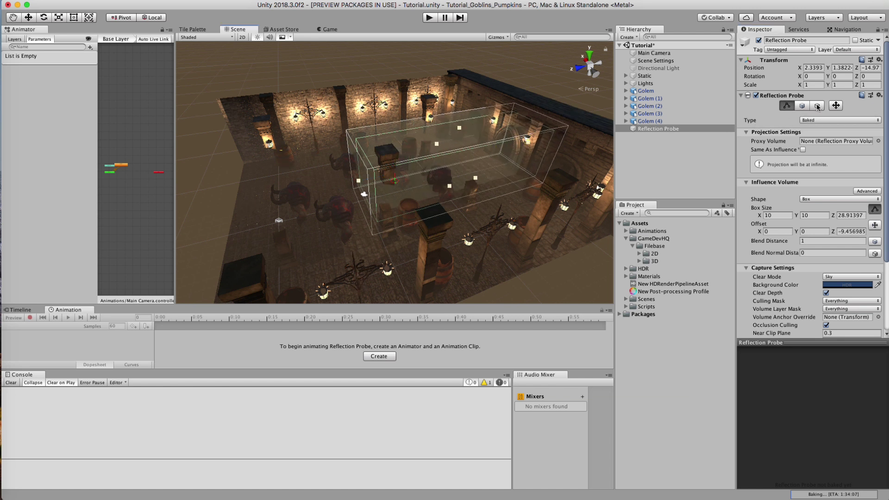
left_click_drag(358, 181, 356, 181)
left_click_drag(297, 194, 196, 214)
left_click_drag(428, 162, 363, 233, "alt")
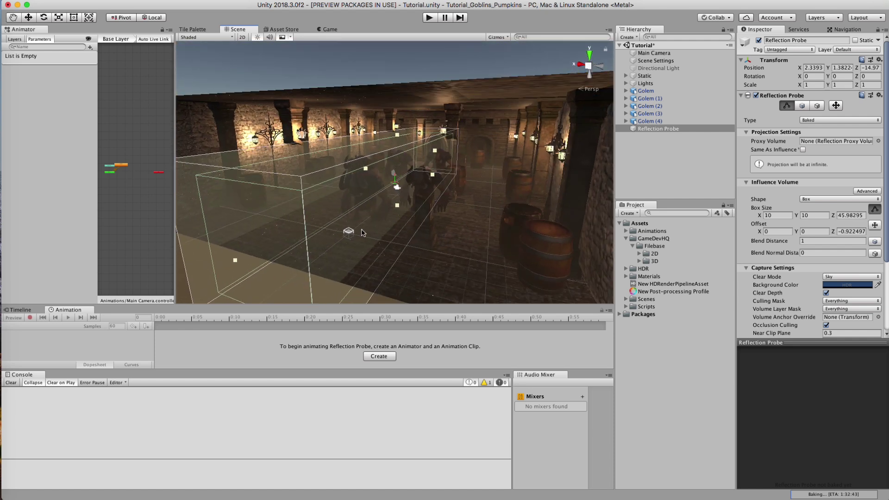
Resize the reflection probe's influence box to about 32.09 in X and 12.75 in Y, fitting the dungeon's width and height
key("f")
left_click_drag(399, 209, 398, 150)
mouse_move(398, 120)
left_mouse_down()
mouse_move(396, 98)
mouse_move(402, 104)
left_mouse_up()
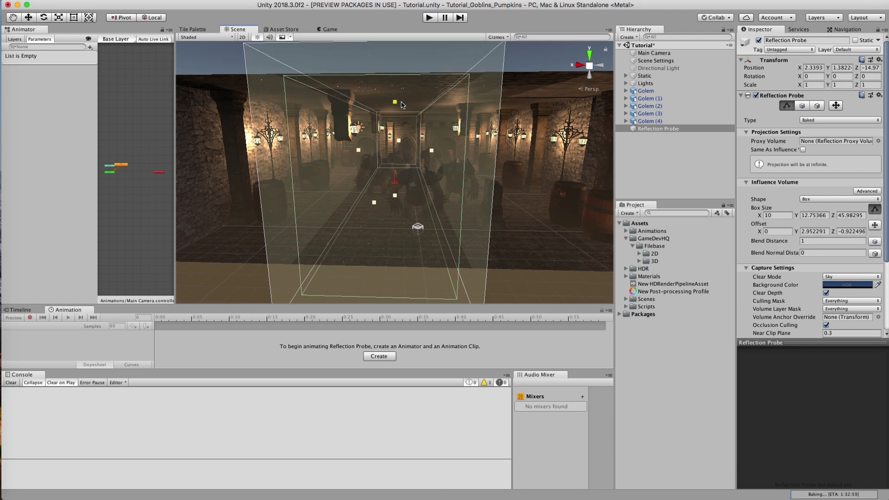
left_click_drag(432, 150, 530, 155)
left_click_drag(333, 153, 314, 151)
left_click(787, 105)
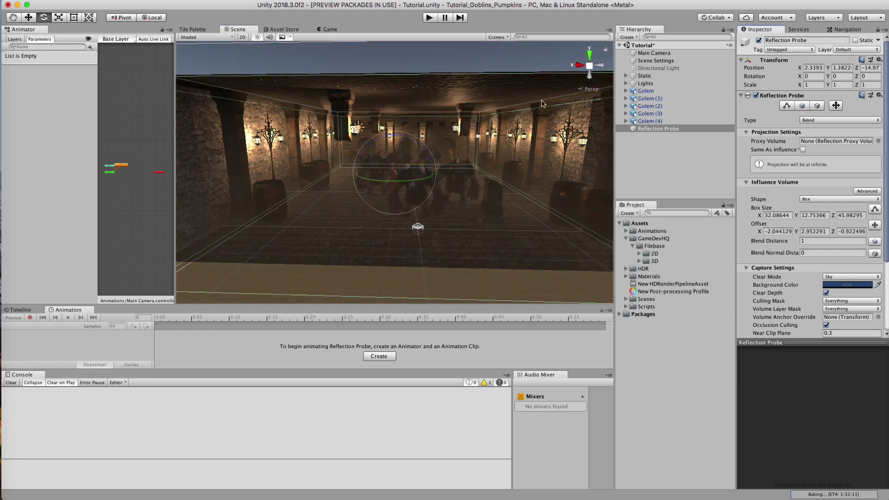
left_click_drag(417, 128, 432, 153, "alt")
left_click_drag(486, 178, 487, 158, "alt")
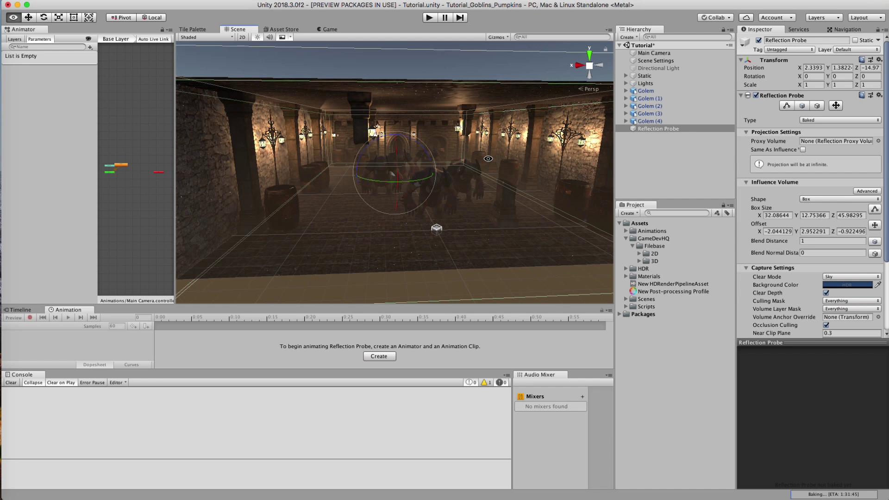
left_click(646, 166)
Assign the existing Golem animator controller from the Golem asset folder to Golem (4)
right_click_drag(422, 211, 221, 135)
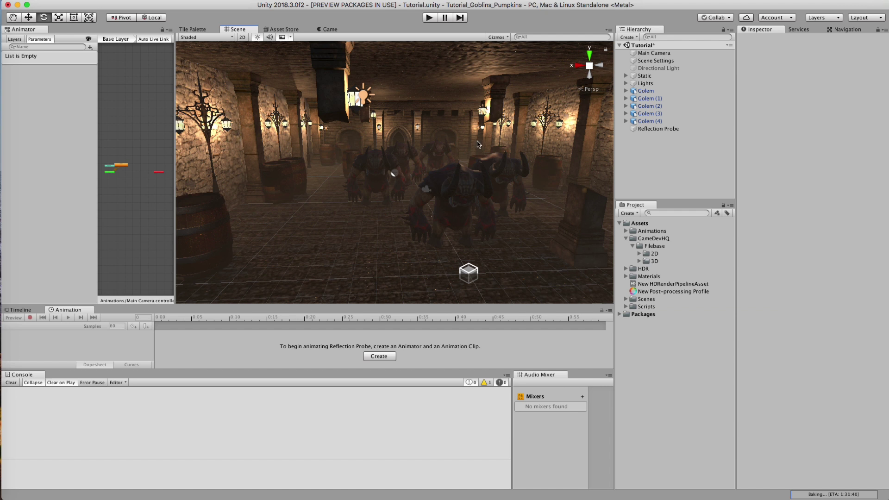
right_click_drag(274, 159, 465, 176)
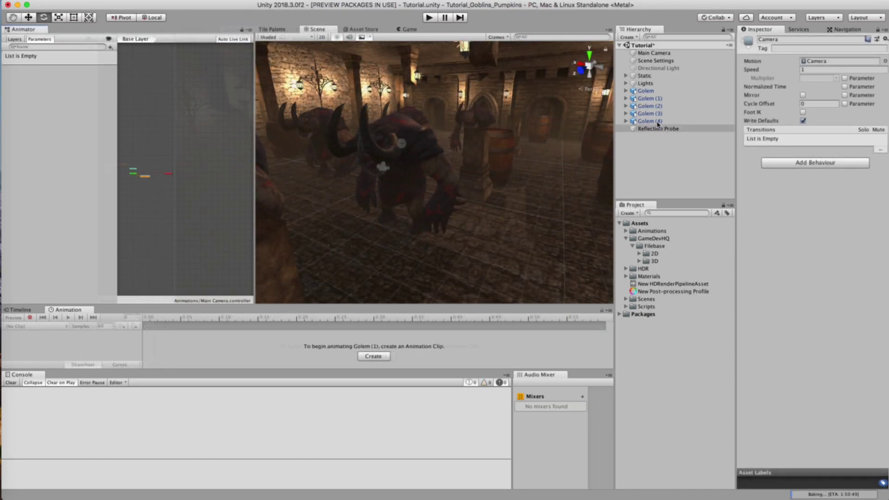
left_click(648, 121)
left_click(627, 121)
left_click(822, 112)
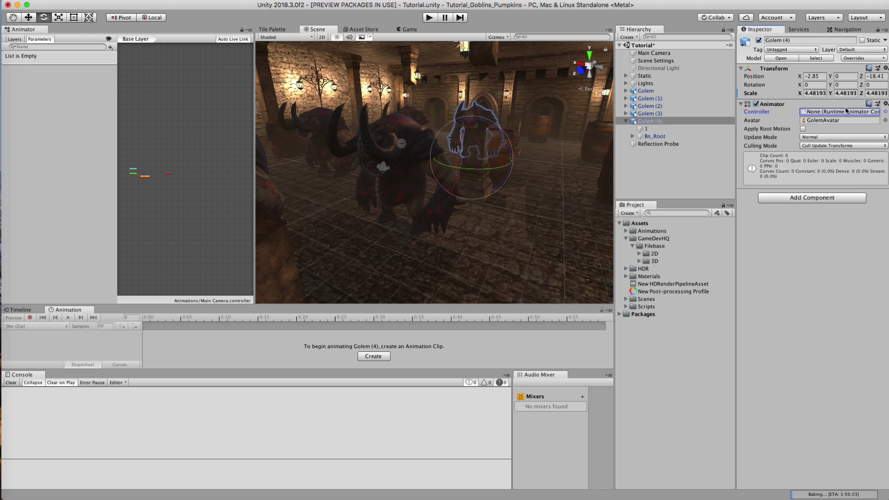
left_click(640, 261)
left_click(644, 268)
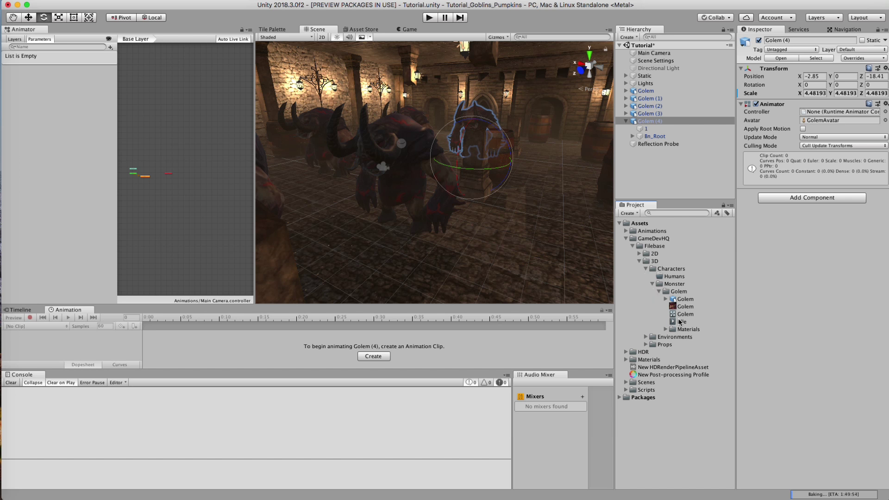
left_click_drag(686, 316, 824, 113)
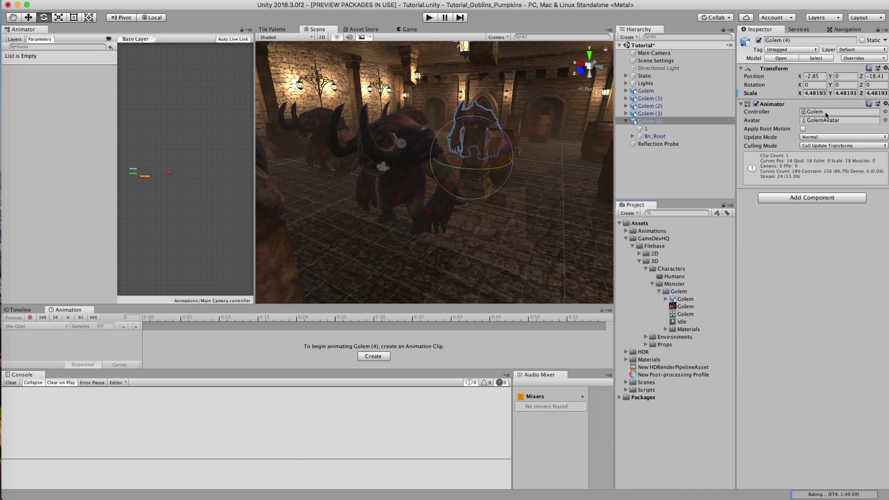
Examine the animation clips embedded in the Golem model, including the idle clip
left_click(666, 299)
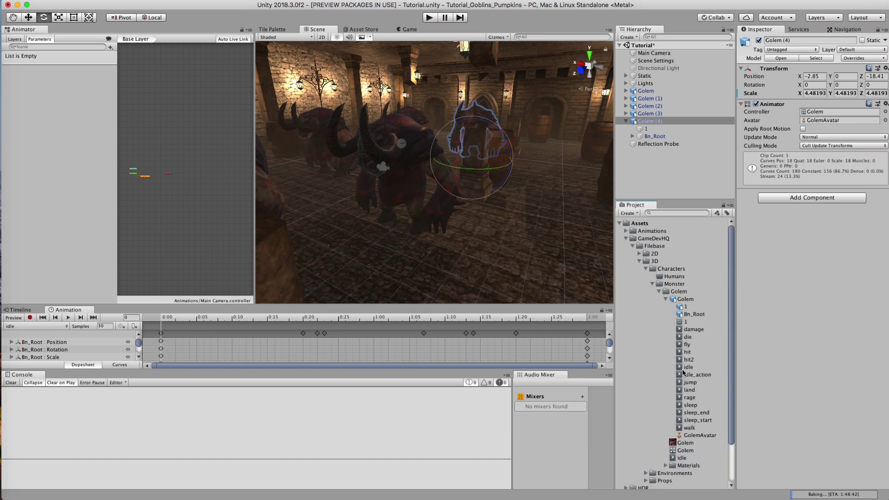
mouse_move(688, 368)
left_mouse_down()
mouse_move(734, 351)
mouse_move(793, 350)
mouse_move(690, 369)
left_mouse_up()
left_click(666, 300)
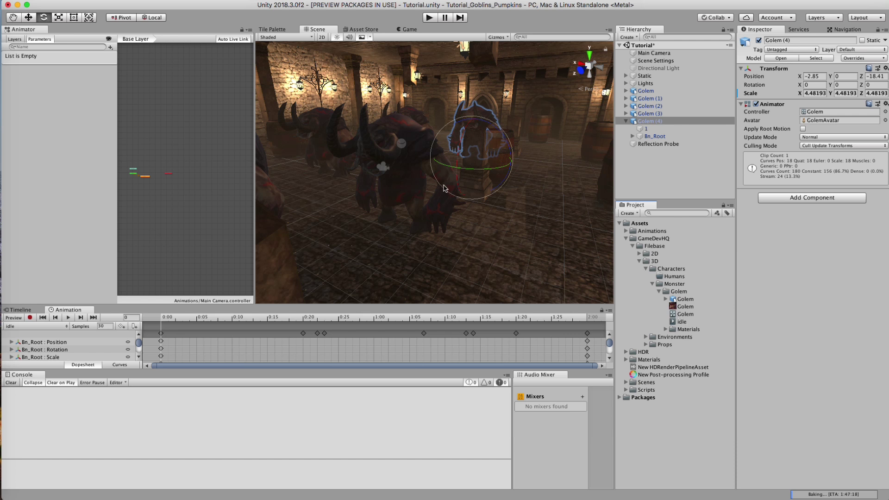
Delete the existing Golem animator controller and the separate idle clip from the Golem asset folder
left_click(682, 322)
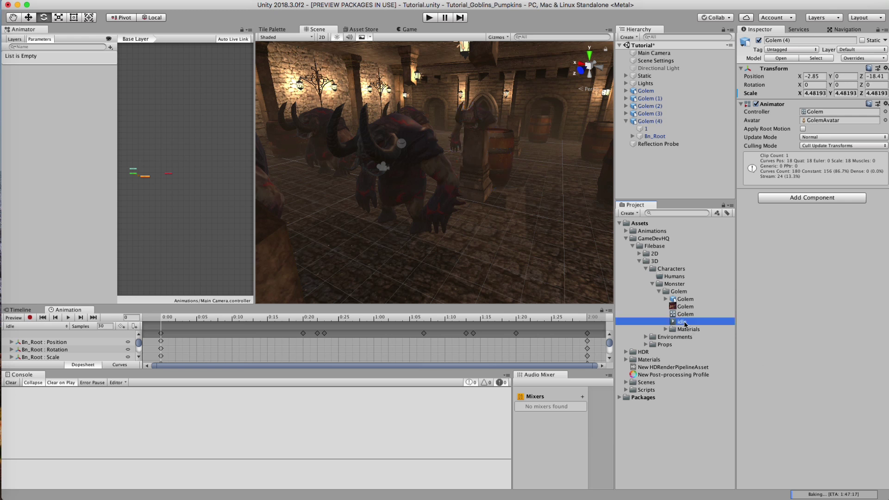
left_click(684, 314)
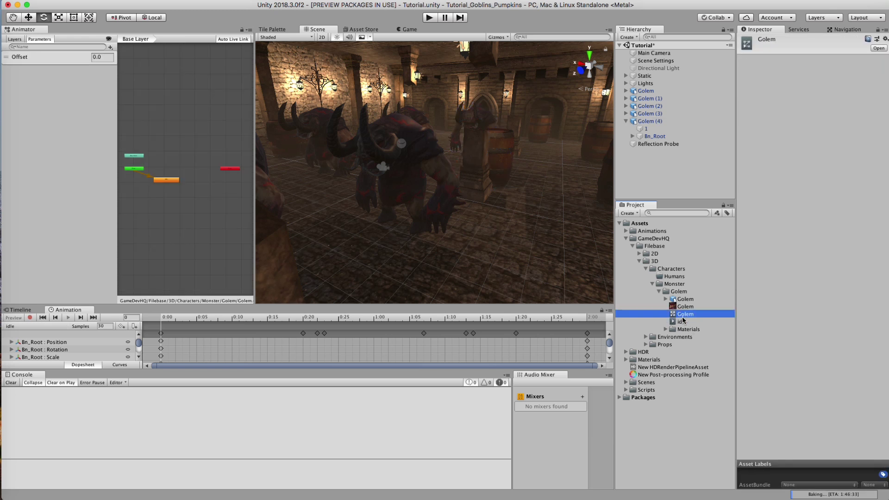
left_click(683, 320, "super")
right_click(683, 319)
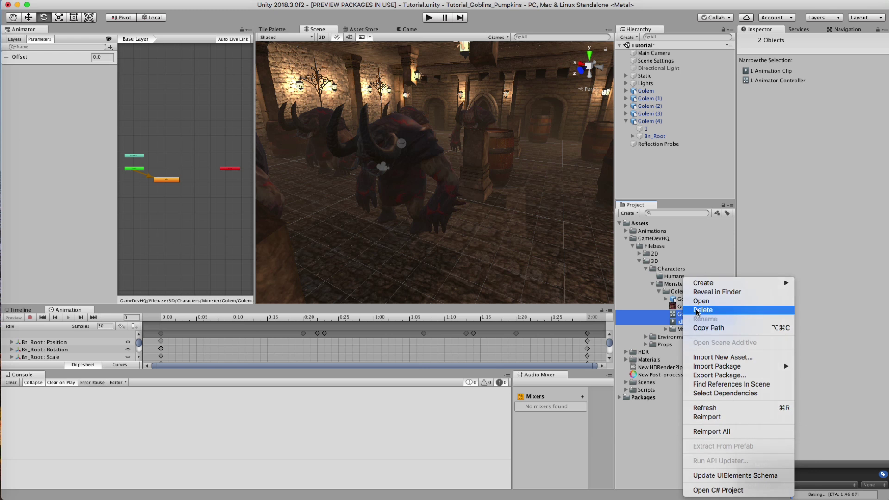
left_click(695, 313)
left_click(509, 180)
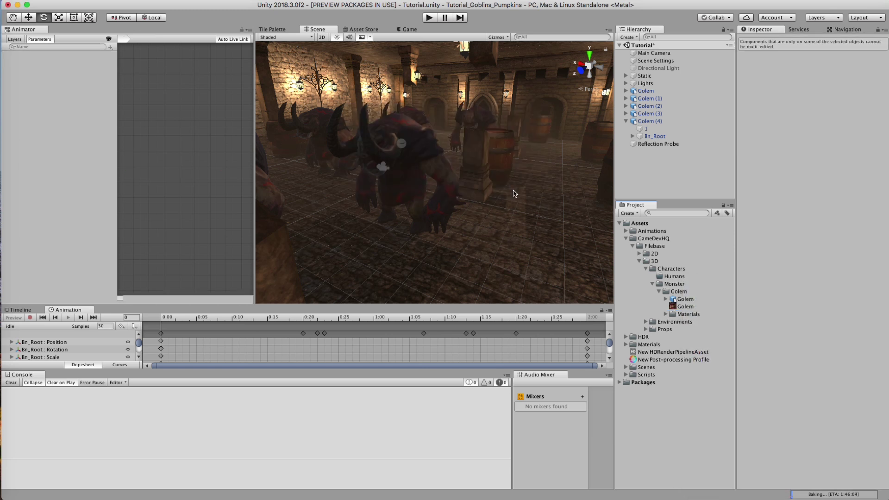
Apply the Golem model's embedded idle clip to Golem (4) so that it gets a new animator controller
left_click(667, 299)
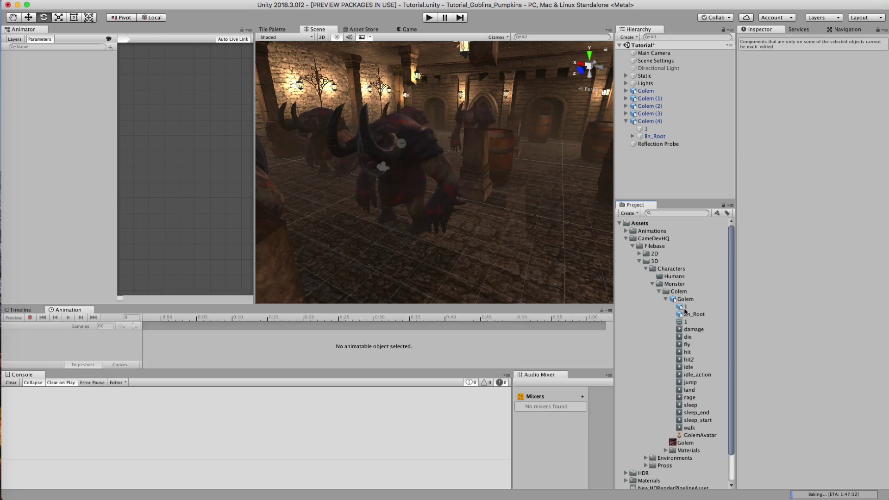
mouse_move(689, 368)
left_mouse_down()
mouse_move(720, 354)
mouse_move(731, 334)
mouse_move(692, 369)
left_mouse_up()
left_click(654, 121)
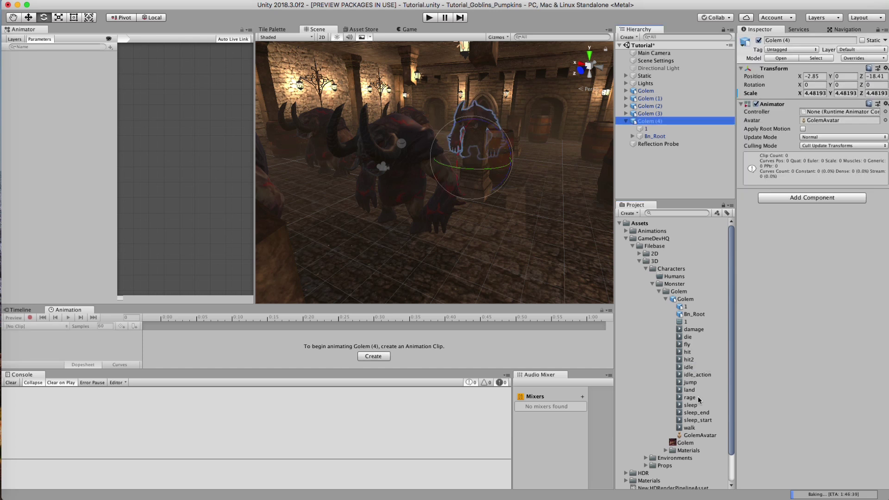
left_click_drag(690, 368, 831, 316)
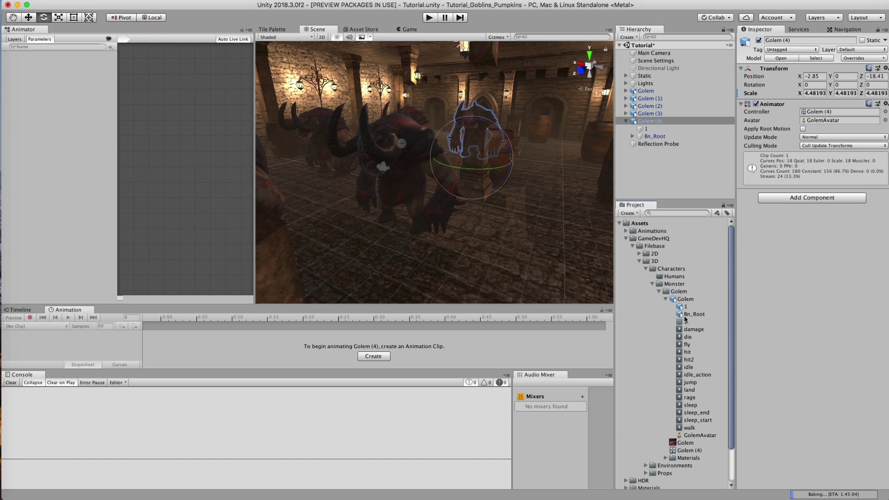
Rename the new Golem (4) animator controller asset as Golem
left_click(685, 450)
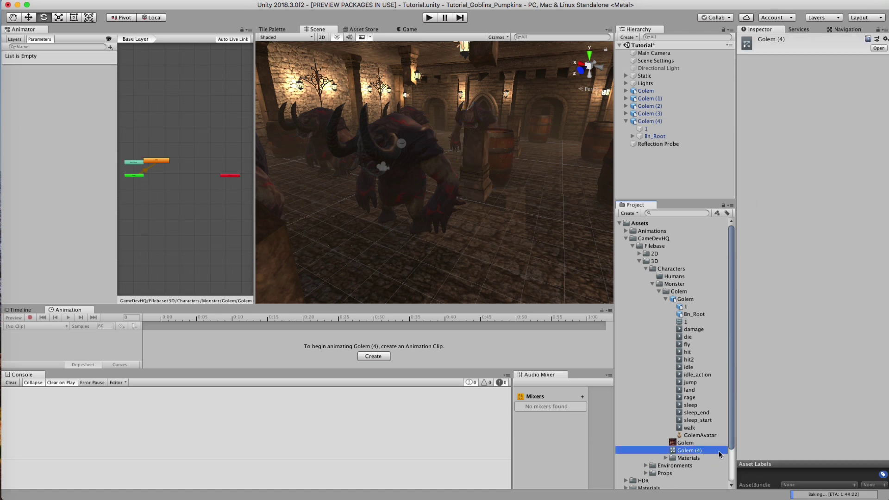
key("Return")
left_click(719, 452)
key("BackSpace")
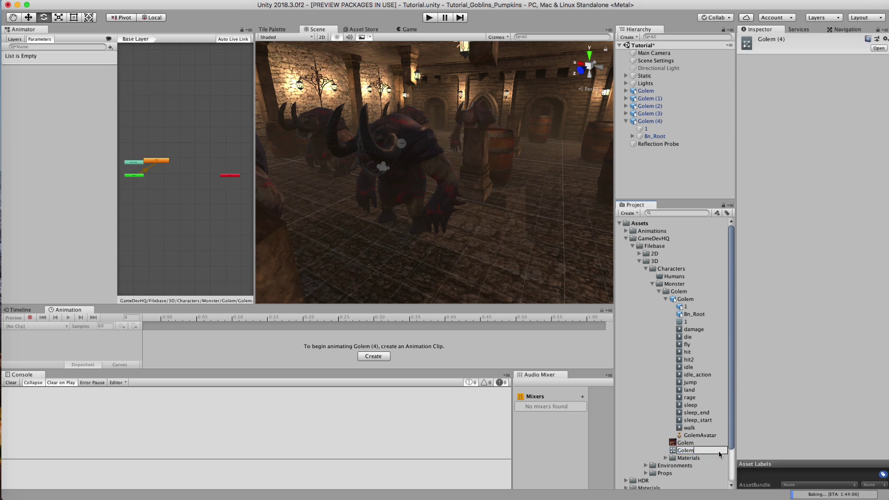
key("Return")
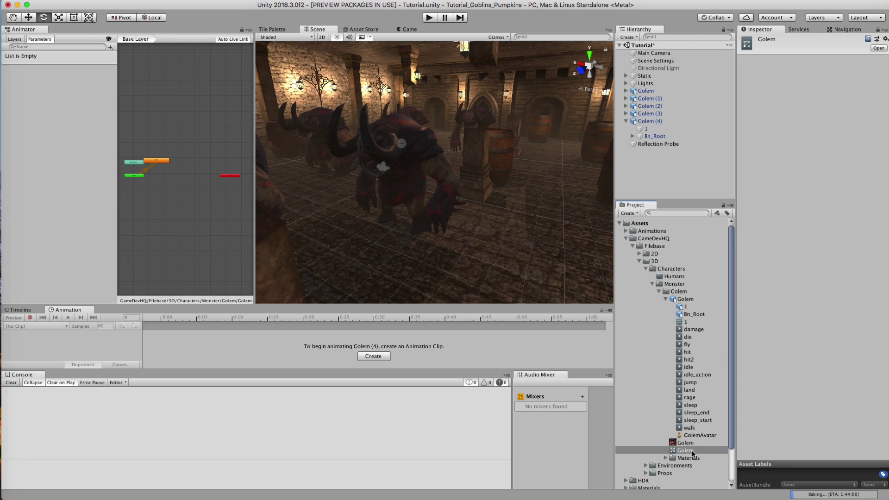
Assign the Golem animator controller to the first Golem in the scene, and preview its idle animation on the timeline and in play mode
left_click(665, 299)
left_click_drag(686, 313, 405, 203)
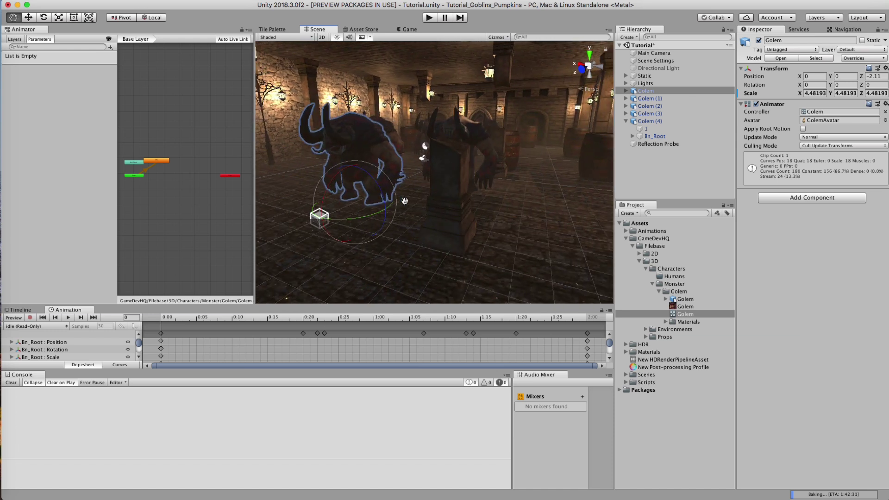
left_click_drag(189, 321, 586, 312)
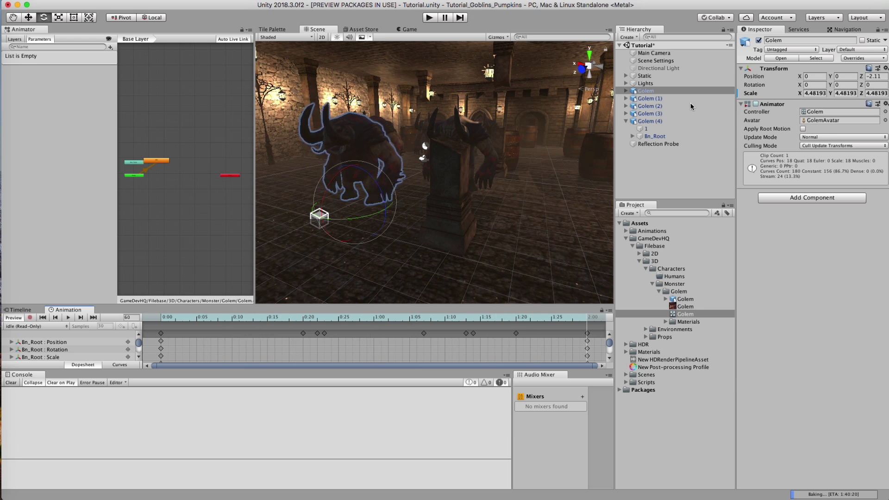
left_click(430, 18)
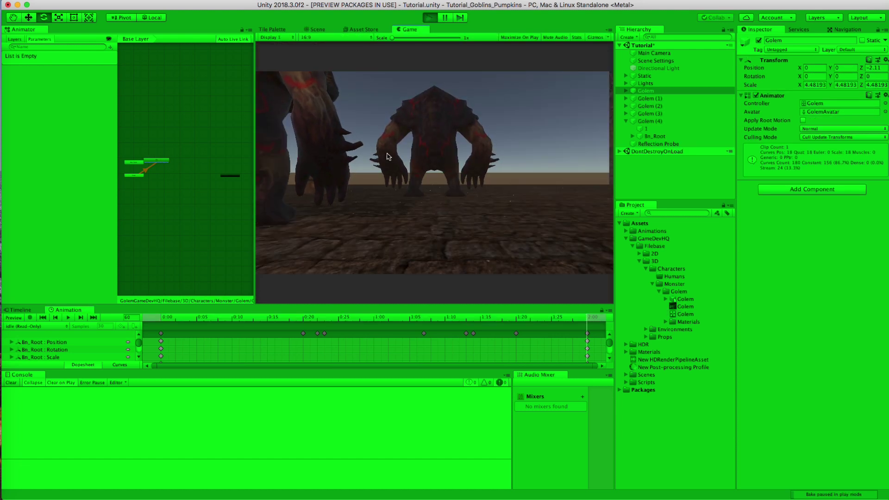
left_click(430, 19)
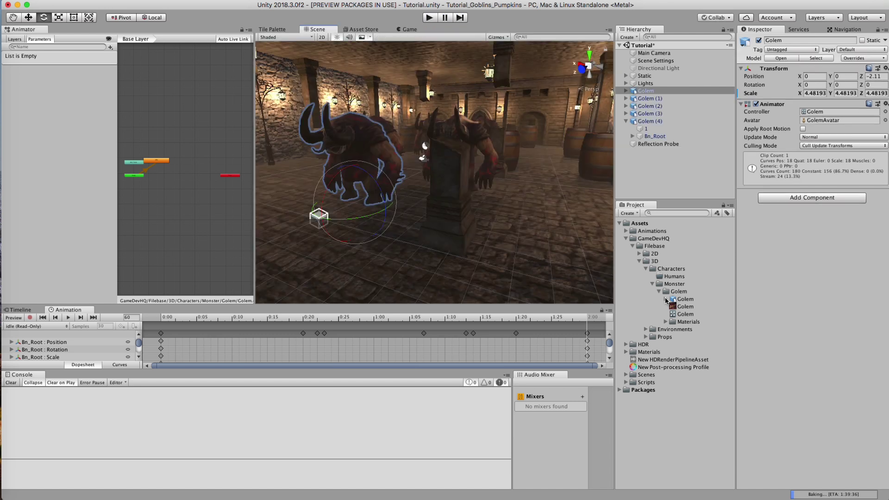
Duplicate the Golem model's embedded idle clip as a separate asset and enable Loop Time on the copy
left_click(665, 300)
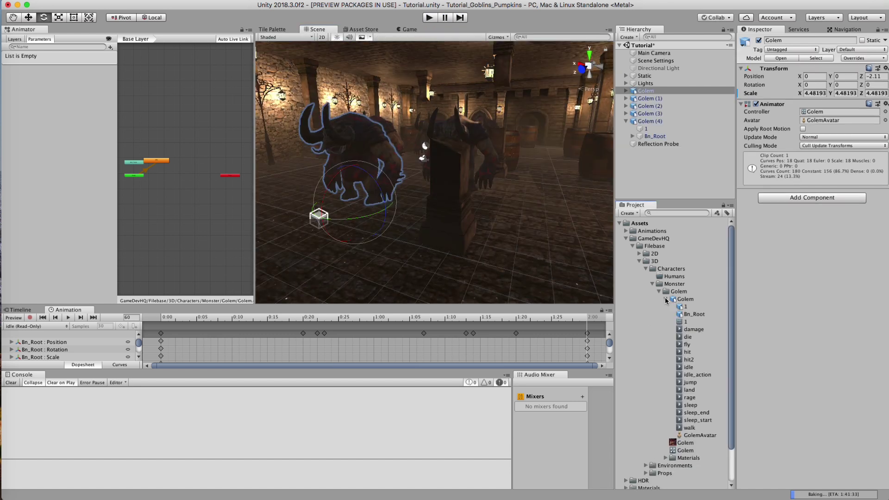
left_click(688, 368)
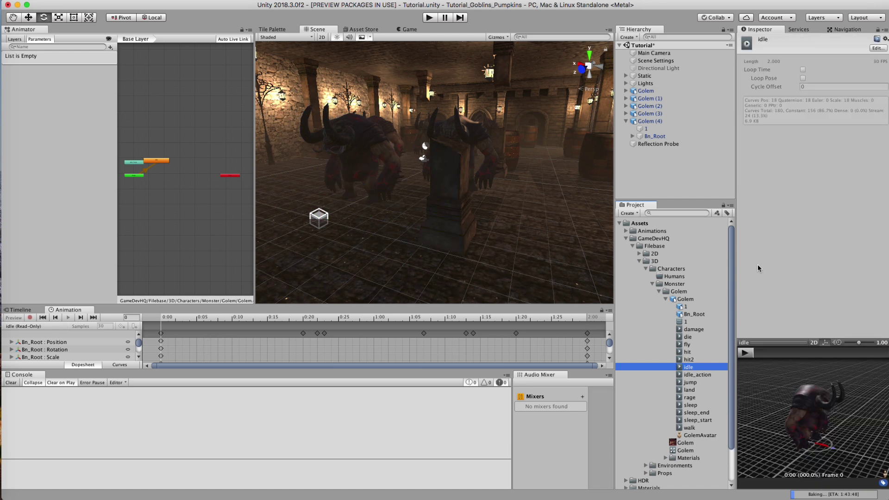
left_click(699, 367)
key("super+d")
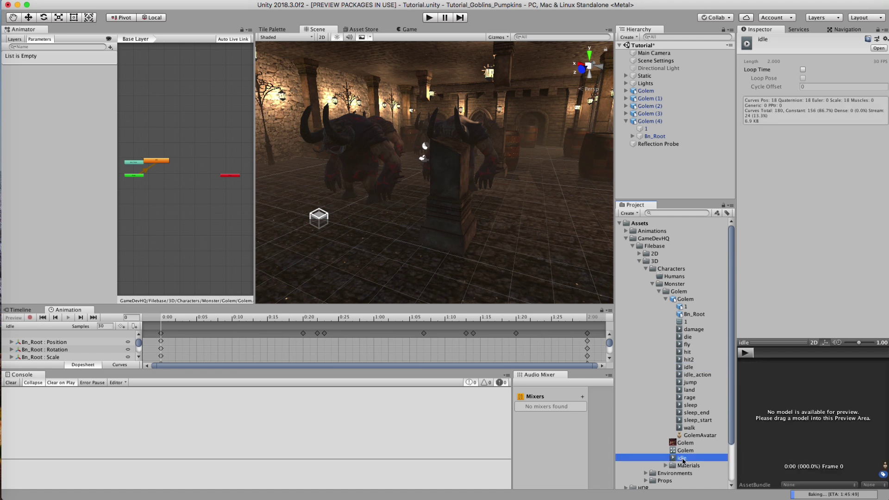
left_click(803, 70)
left_click(665, 299)
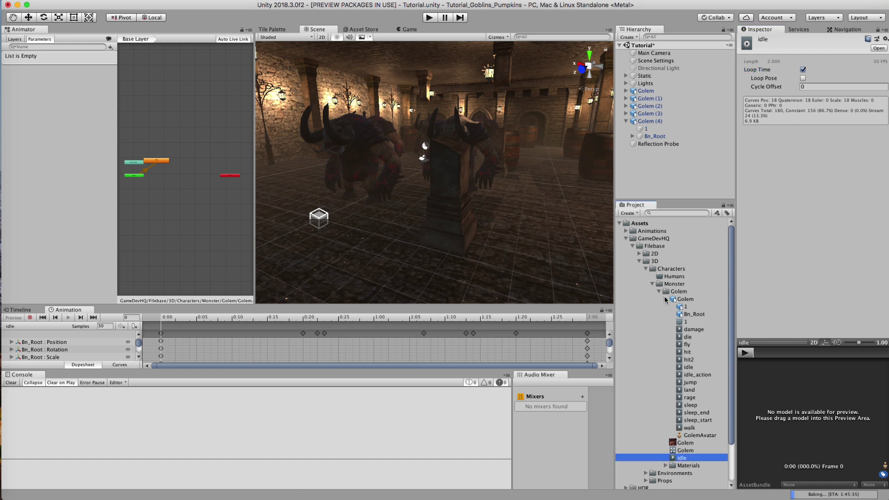
Set the duplicated idle clip as the motion of the controller's idle state, and test its looping in play mode
left_click_drag(160, 162, 167, 176)
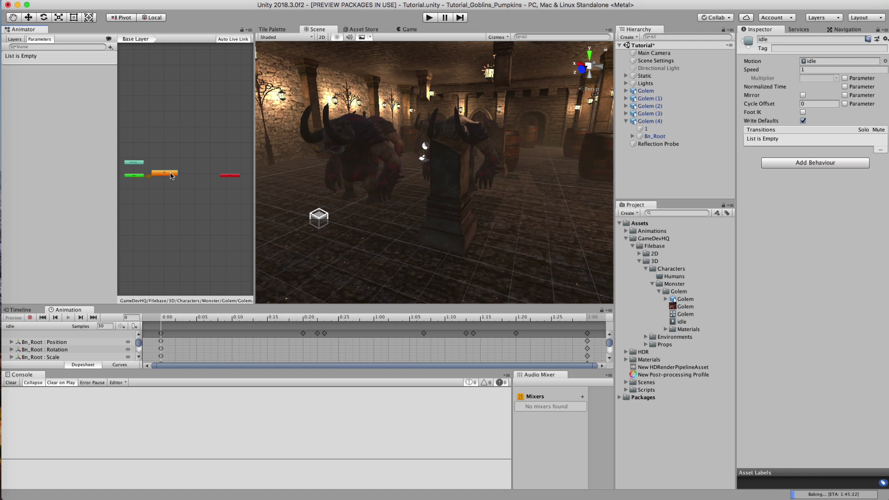
scroll(164, 176, "up", 5)
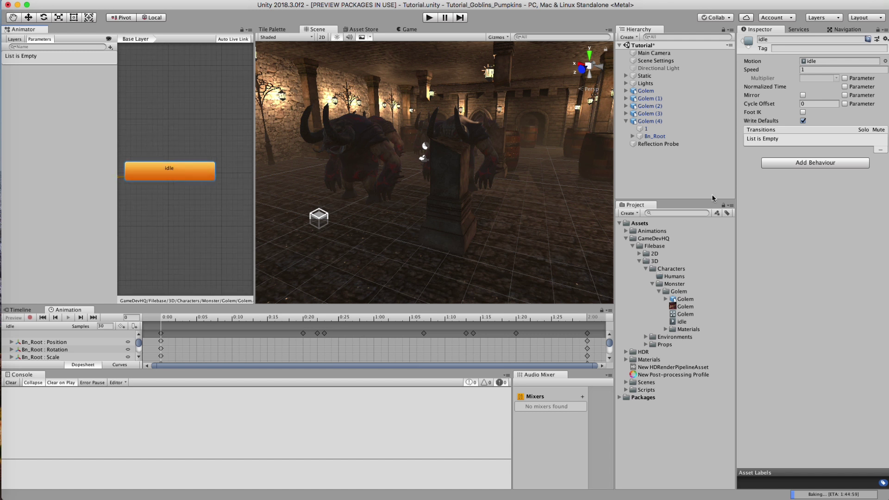
left_click_drag(682, 321, 824, 65)
left_click(430, 17)
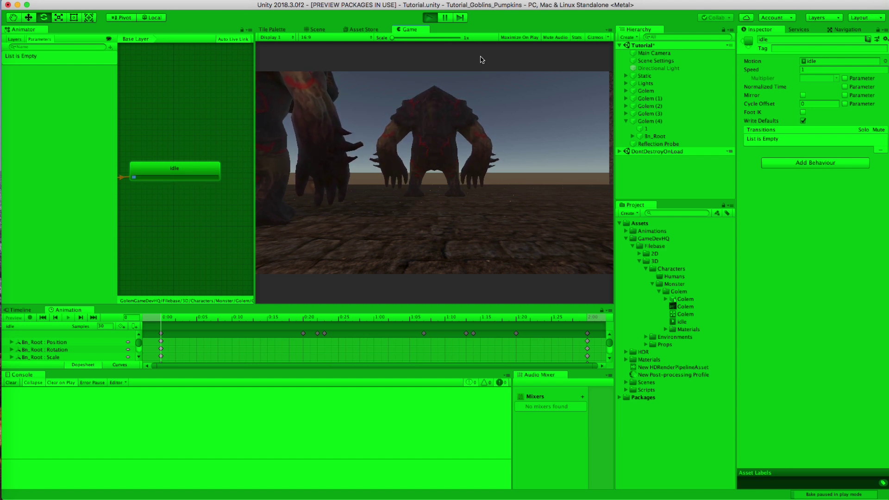
left_click(429, 18)
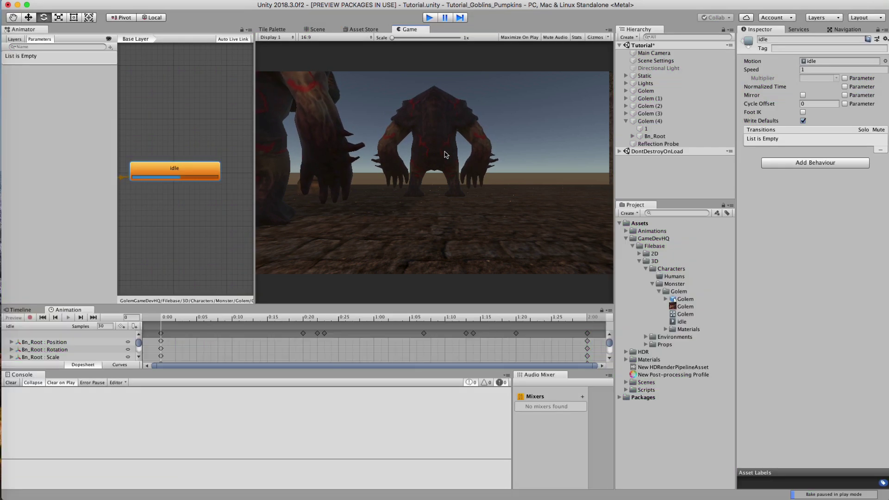
Frame the group of Golems from a raised angle, align the Main Camera to that view, and check the game view
left_click(654, 53)
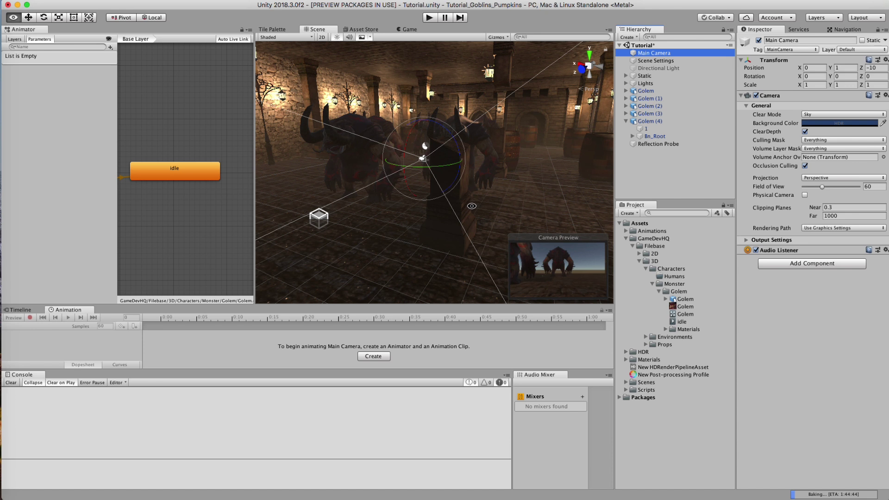
left_click_drag(470, 206, 440, 174, "alt")
middle_click_drag(449, 169, 422, 176)
key("super+shift+f")
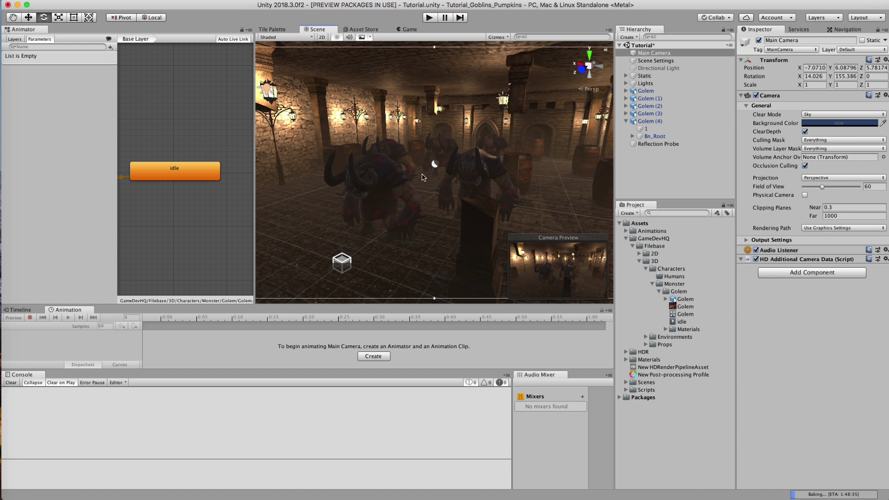
left_click(410, 29)
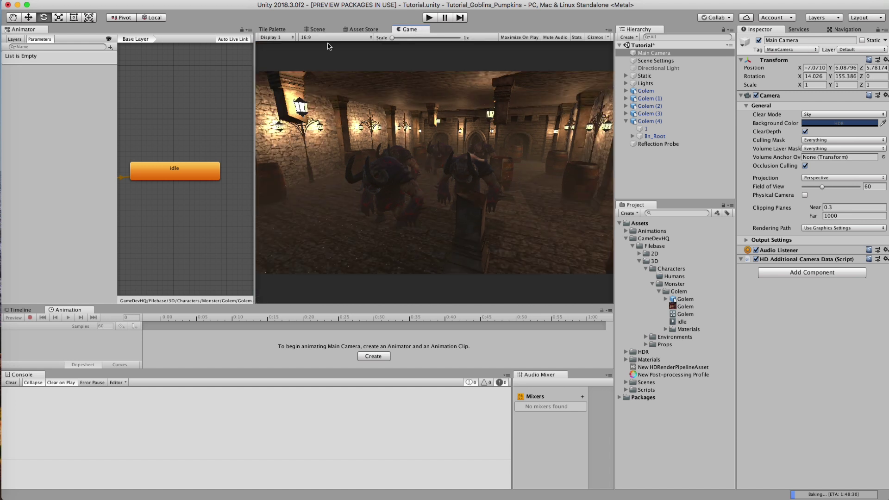
left_click(317, 28)
Run the scene in play mode to check the Golems' idle animations through the realigned camera
left_click(634, 169)
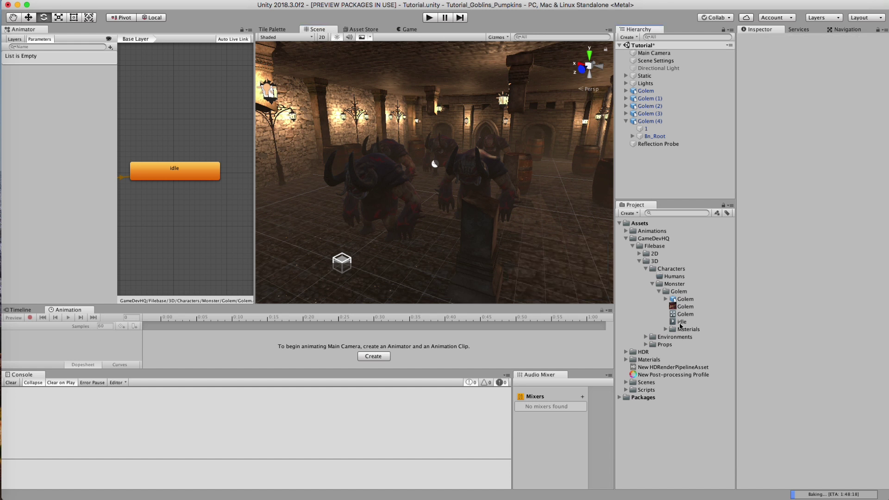
left_click(639, 261)
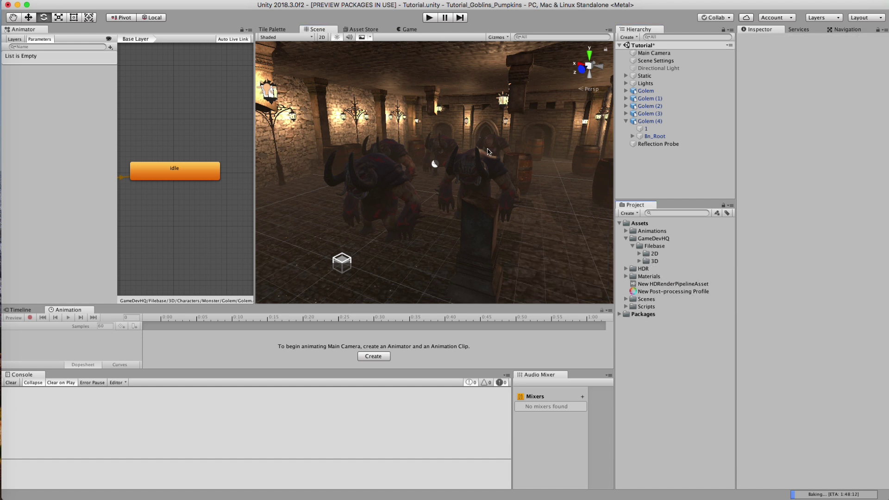
left_click(426, 18)
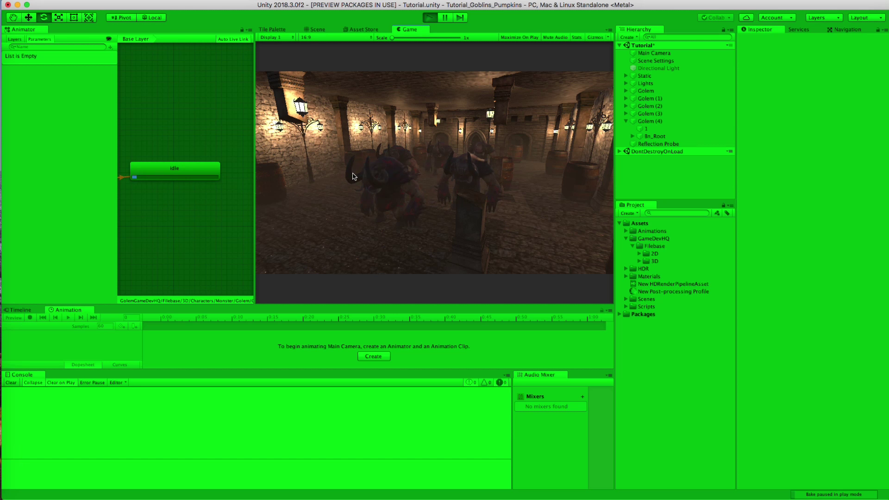
left_click(429, 17)
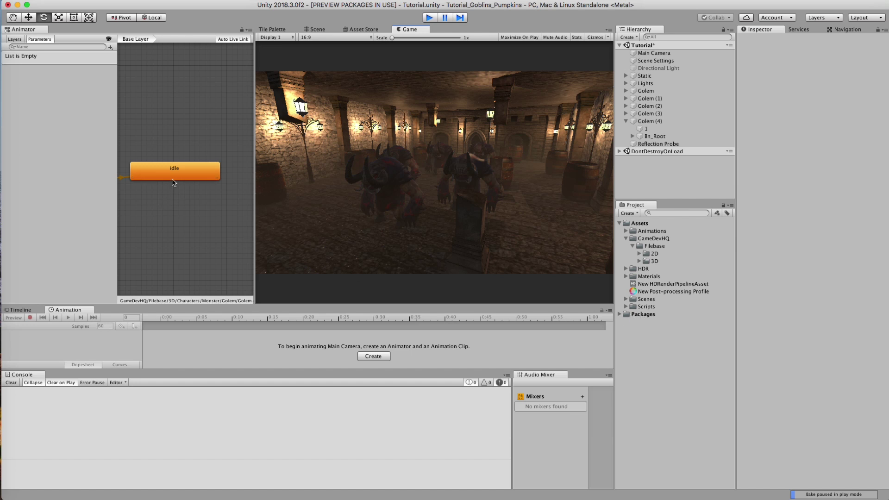
key("super+p")
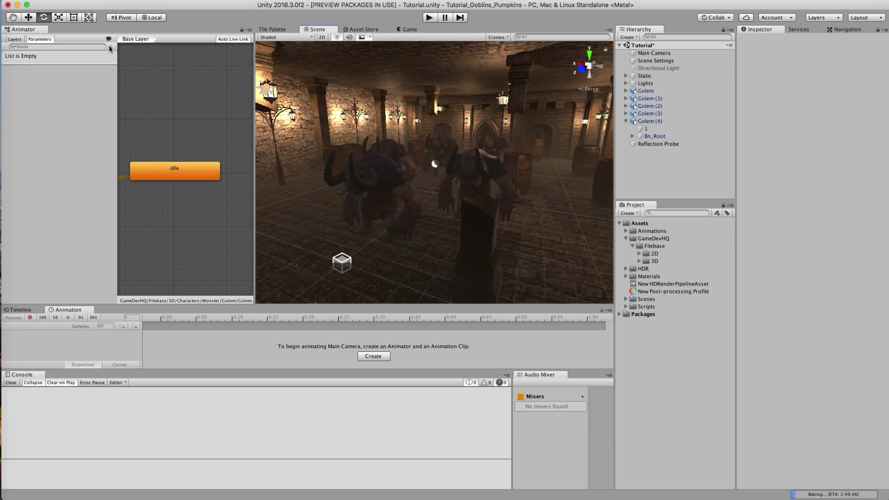
Add a float parameter named Offset to the Golem animator controller
left_click(110, 48)
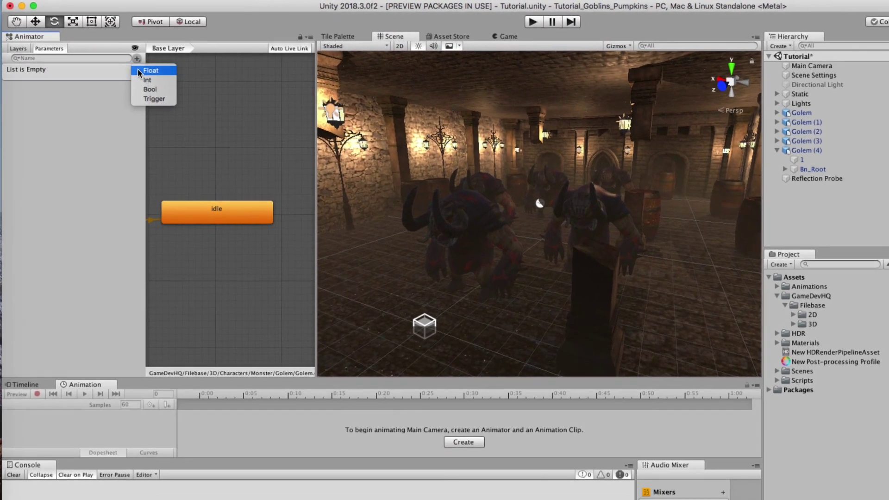
left_click(118, 55)
type("Offset")
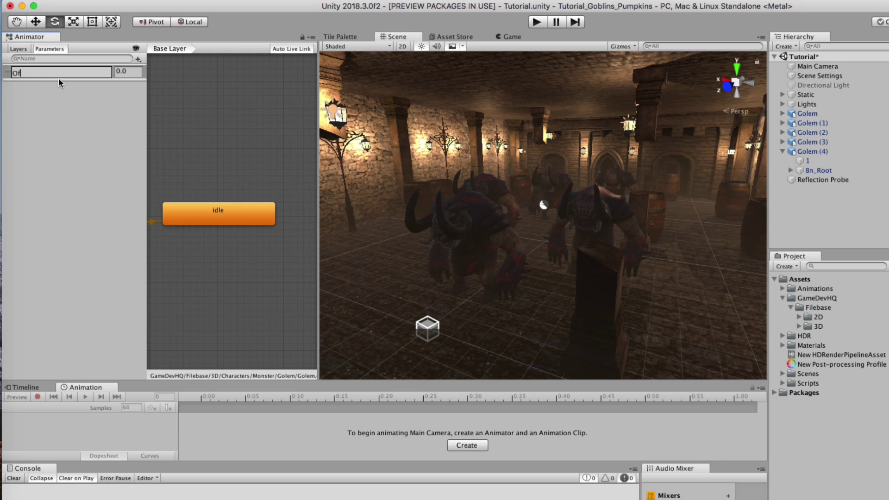
key("Return")
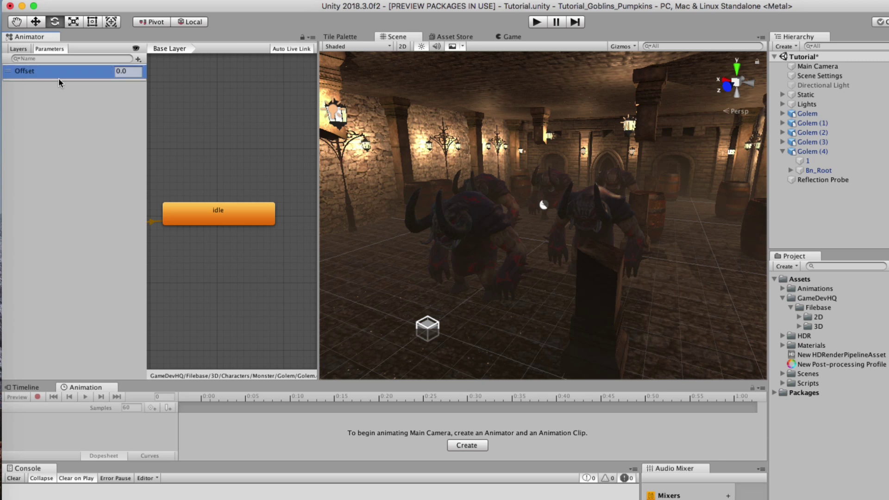
Make the idle state's Cycle Offset driven by the Offset parameter
left_click(198, 214)
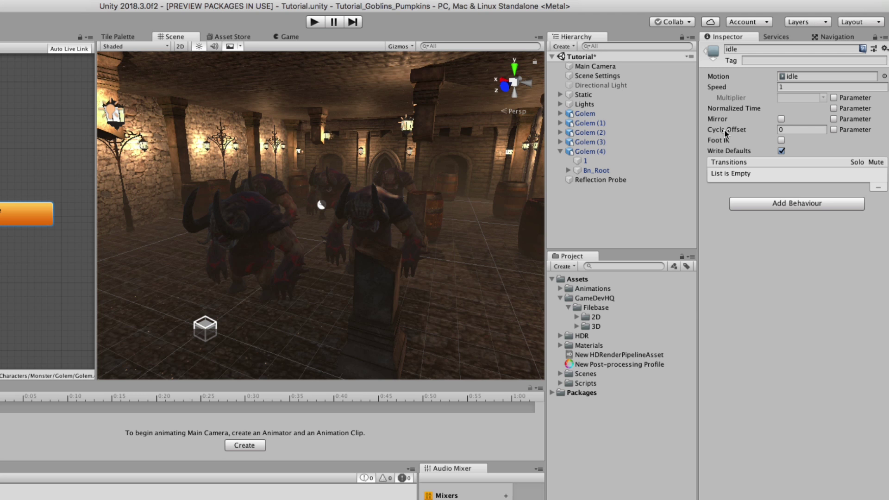
left_click(833, 129)
left_click(823, 130)
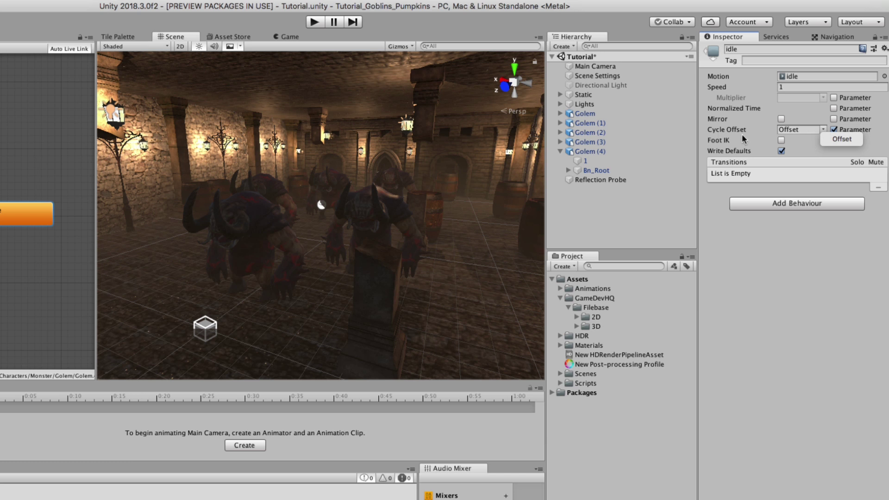
left_click(823, 130)
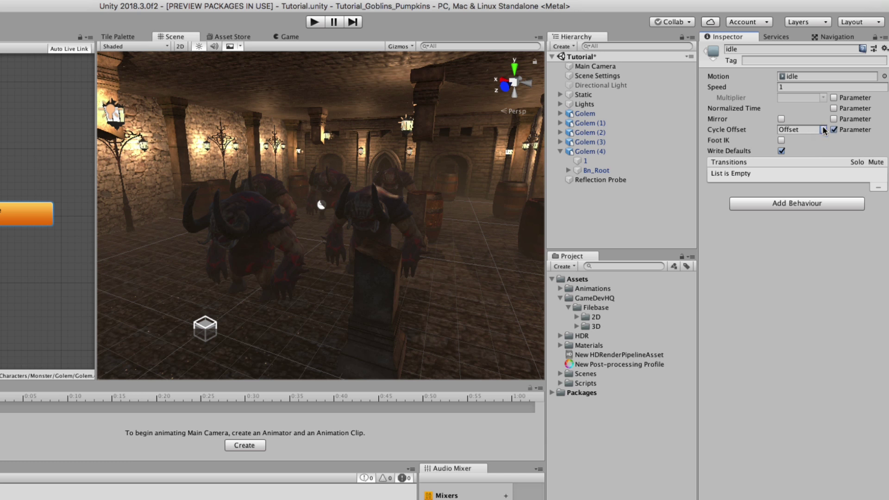
Review the code of the Animation_Offset script and check the animator controller assigned to the Golems
left_click(585, 151)
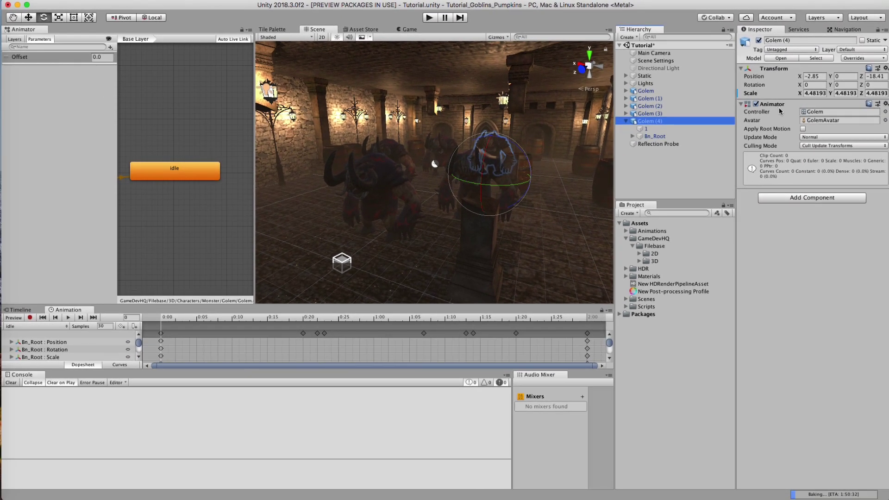
left_click(625, 307)
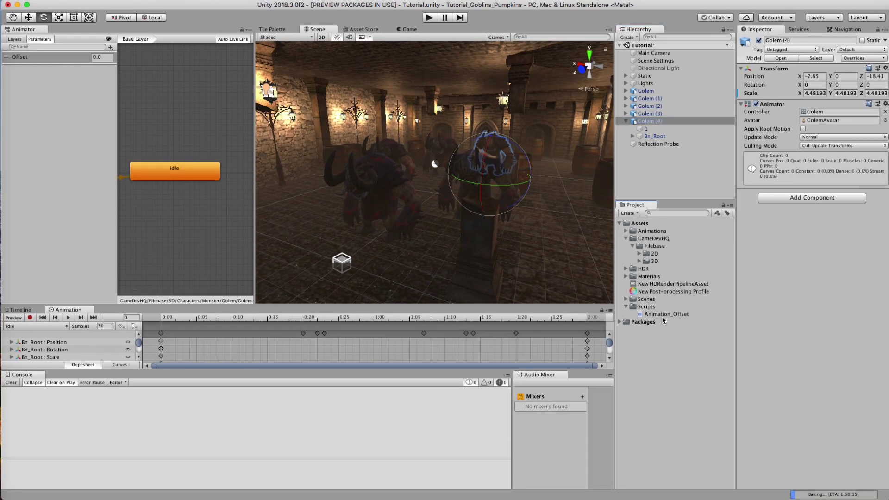
left_click(663, 315)
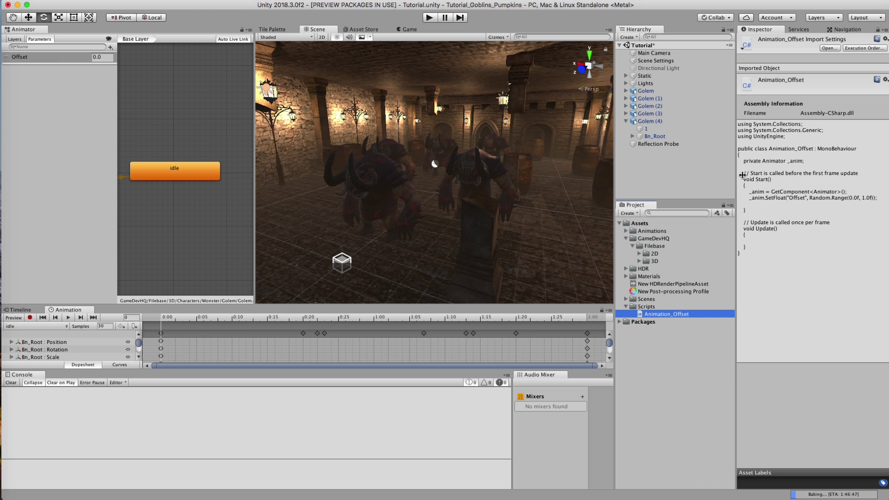
left_click(651, 90)
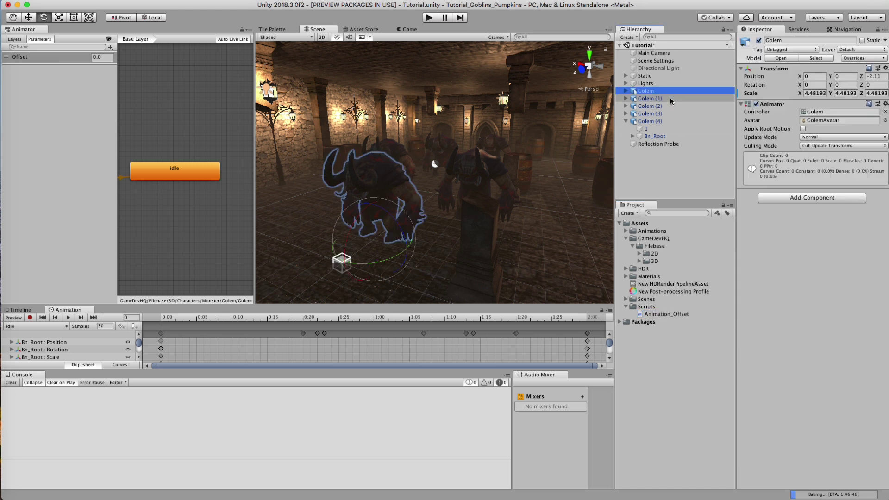
left_click(811, 113)
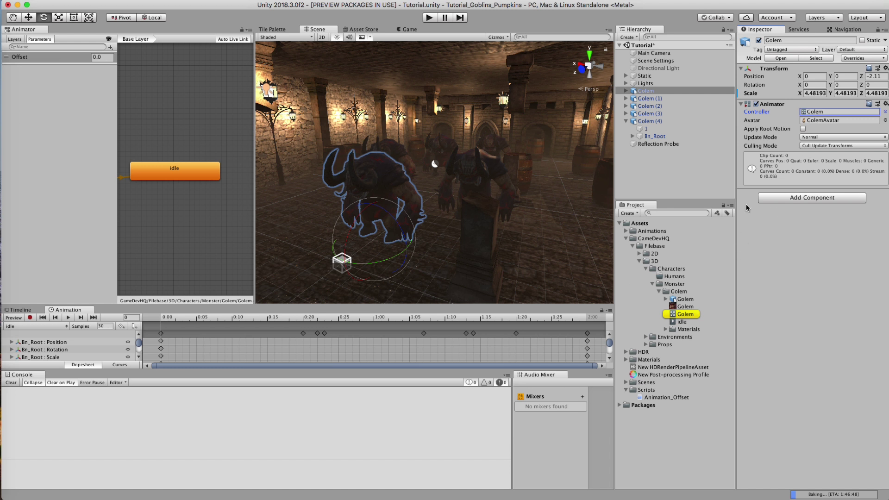
left_click(668, 98)
left_click(677, 113)
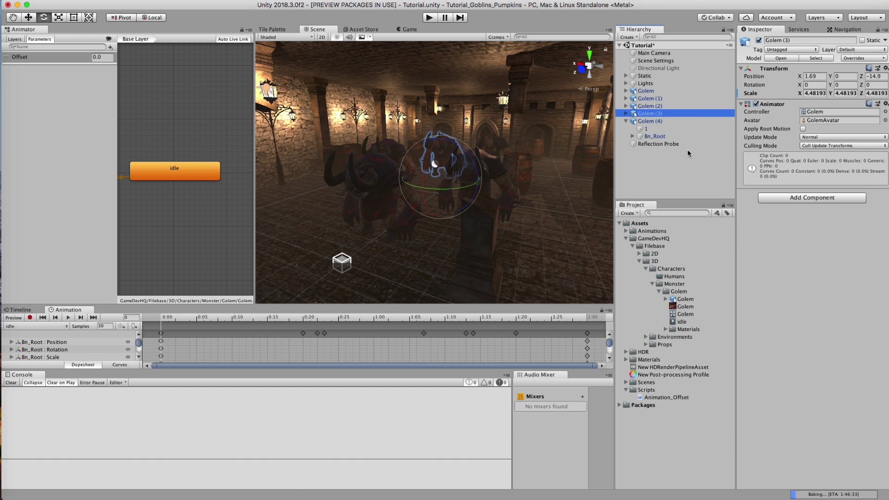
Attach the Animation_Offset script to Golem (4)
left_click(625, 121)
left_click(650, 122)
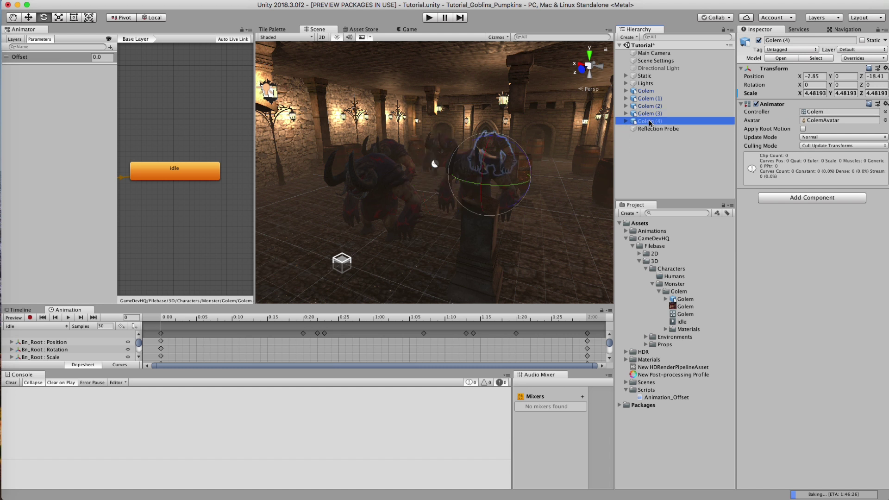
left_click(652, 398)
left_click_drag(685, 386, 790, 319)
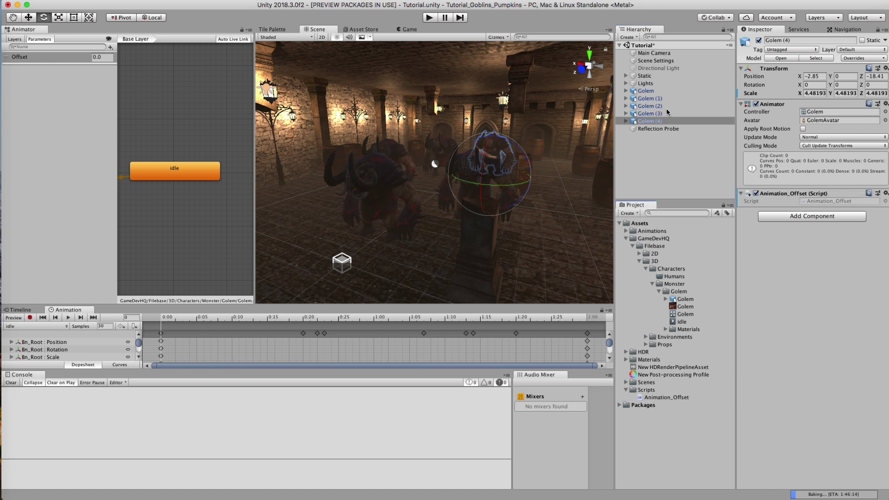
Attach the Animation_Offset script to Golem, Golem (1), Golem (2) and Golem (3) all at once
left_click(658, 114)
key("shift+Up")
key("shift+Up")
key("shift+Up")
left_click_drag(664, 398, 790, 228)
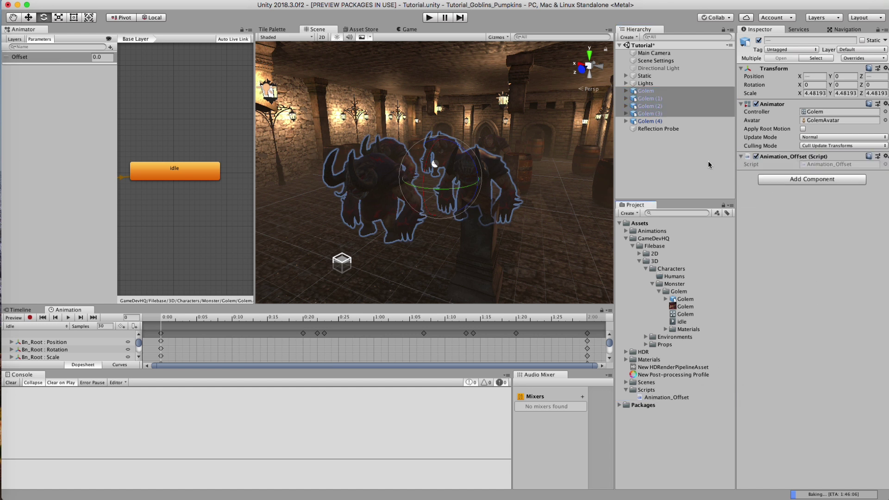
Check the Animation_Offset component on Golem (3), Golem (1) and Golem individually
left_click(649, 114)
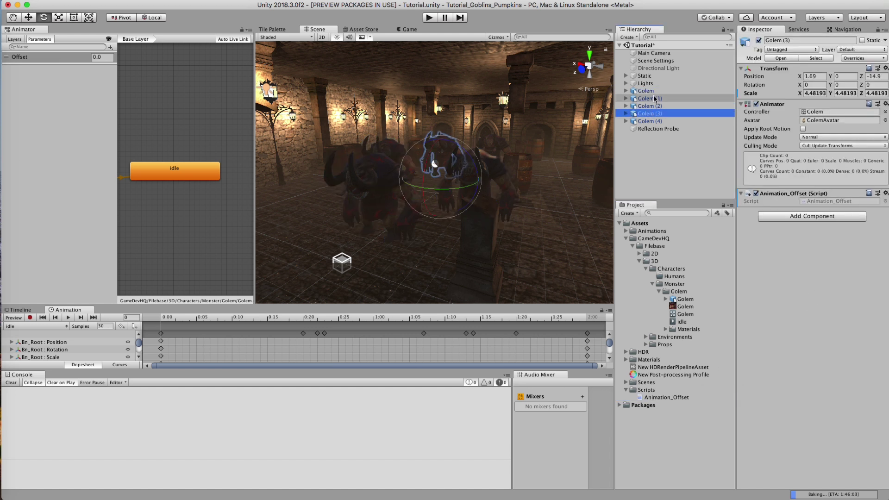
left_click(654, 99)
left_click(646, 92)
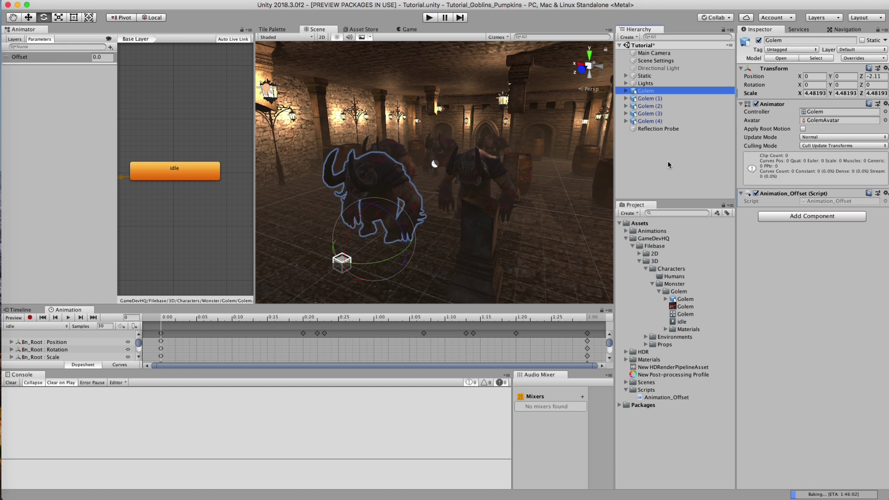
Run the scene in Play mode and examine the Golems' idle animations up close in the Scene view
left_click(430, 19)
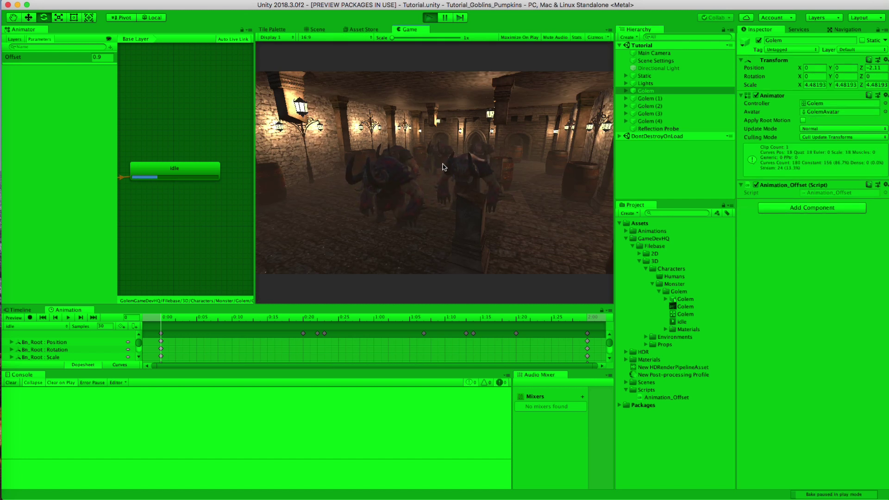
left_click(320, 30)
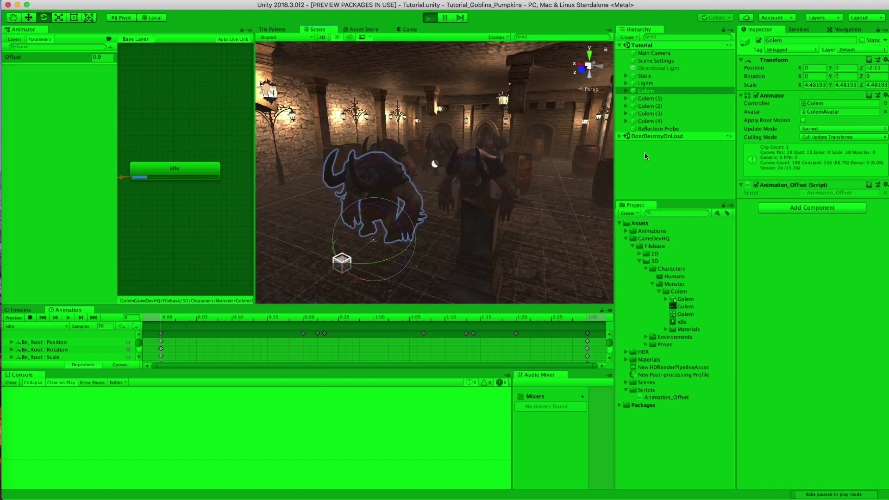
left_click(475, 156)
scroll(477, 160, "up", 5)
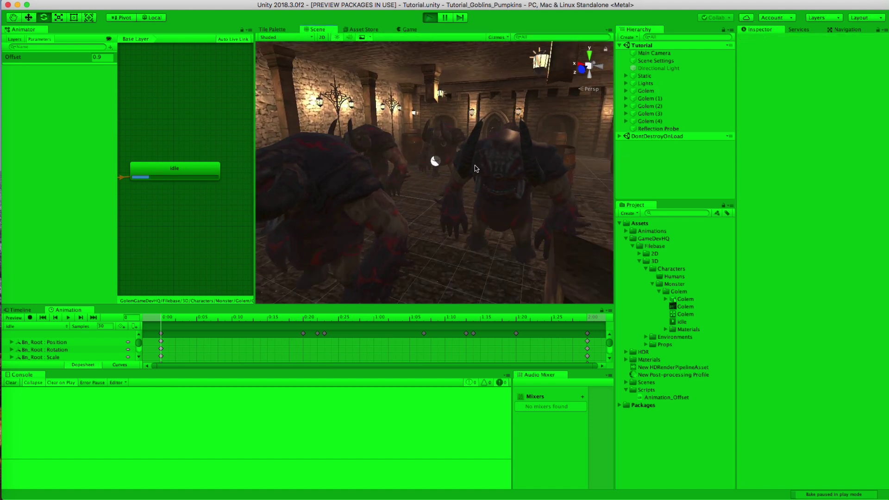
right_click_drag(479, 164, 449, 160)
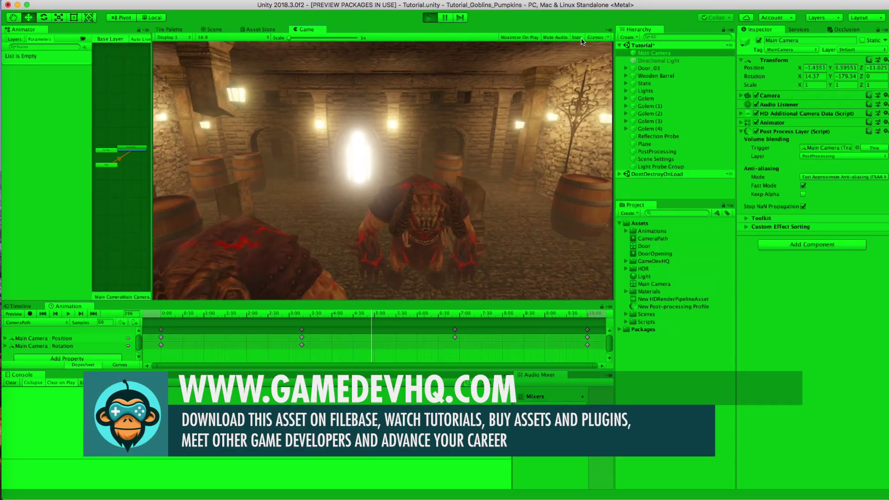
Show the audio and graphics statistics overlay in the running game view
left_click(576, 37)
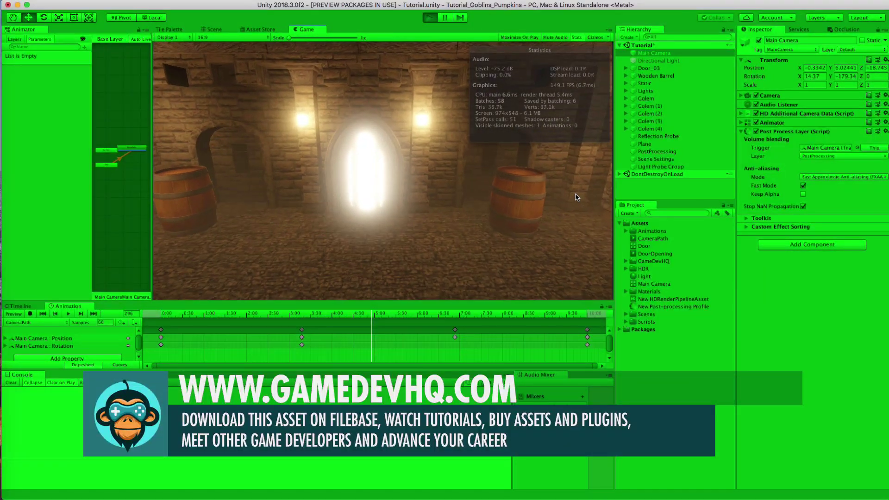